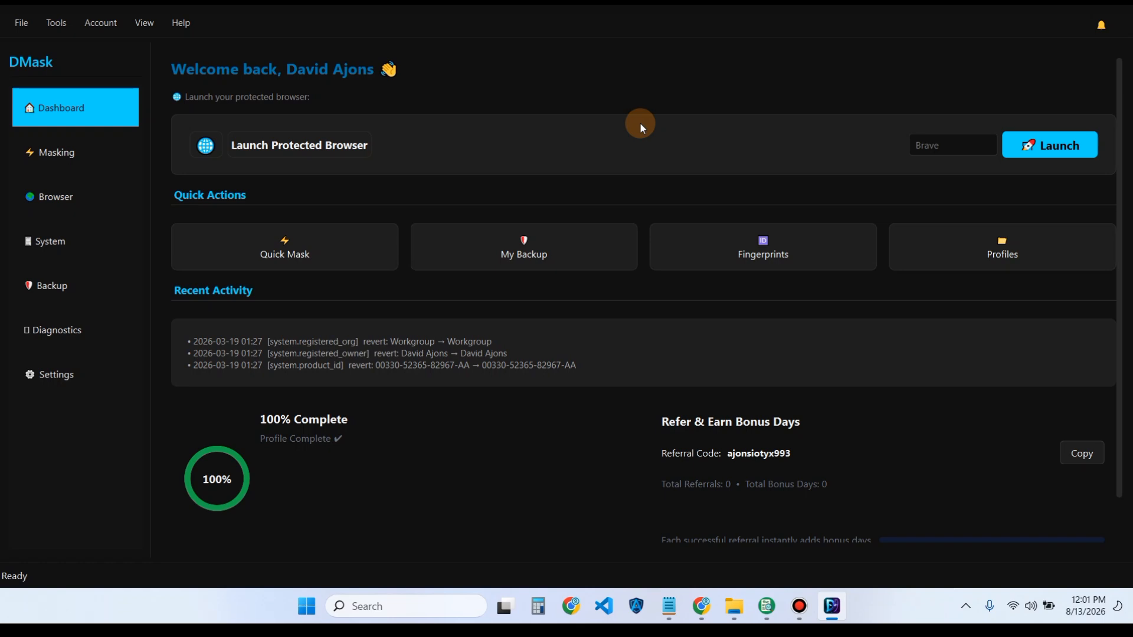
- Open the Masking page to show the Quick Mask user-agent generator and proxy settings
left_click(42, 156)
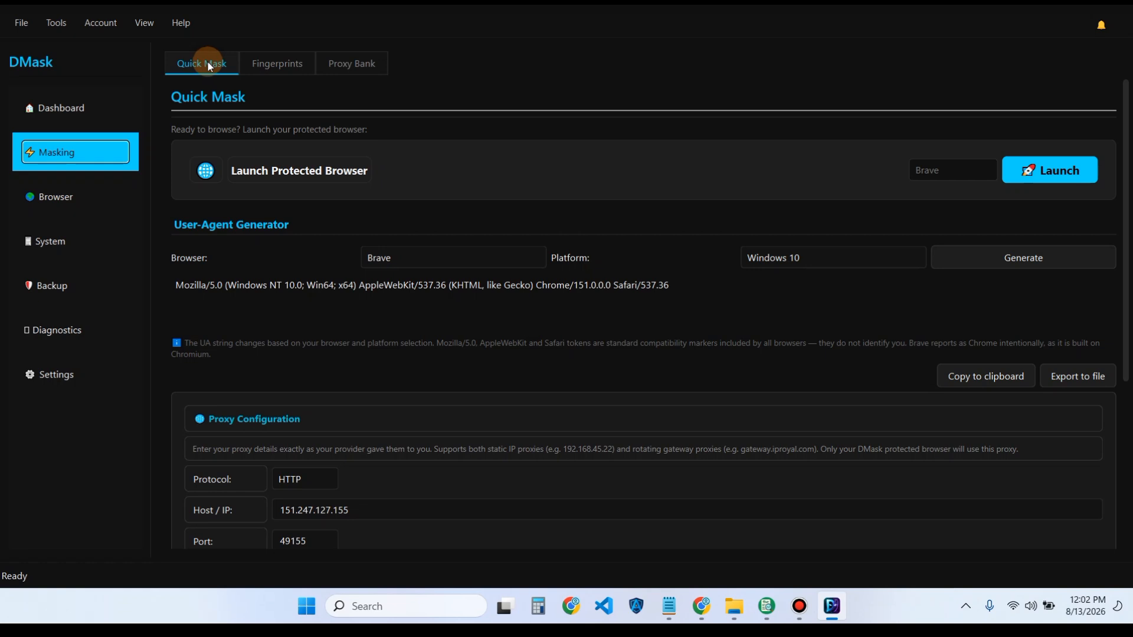
left_click(289, 69)
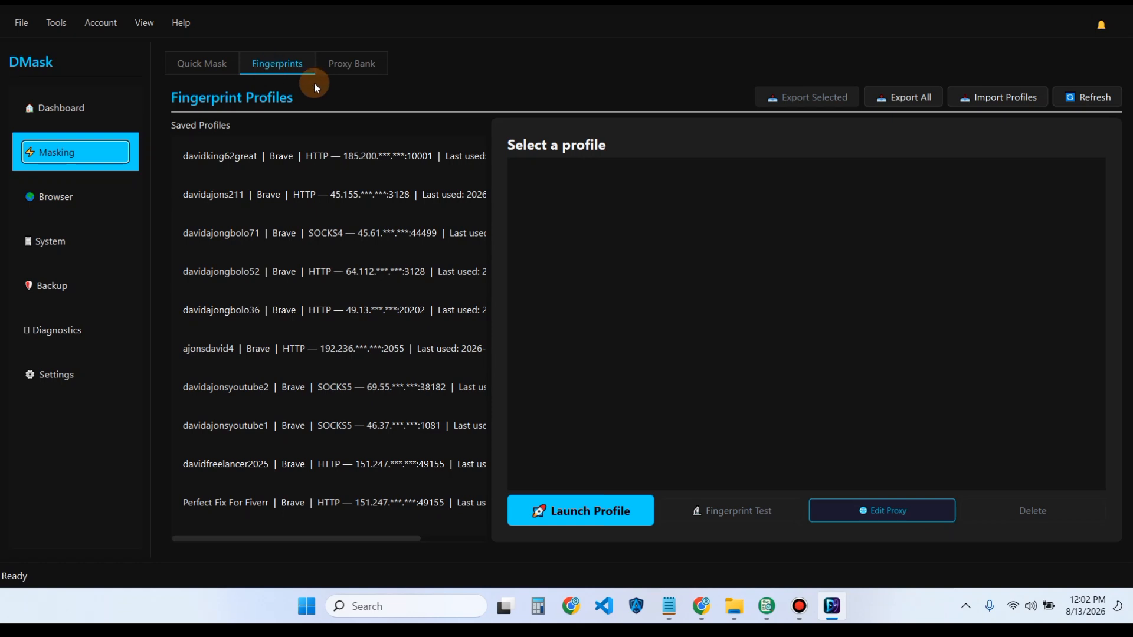
left_click(341, 69)
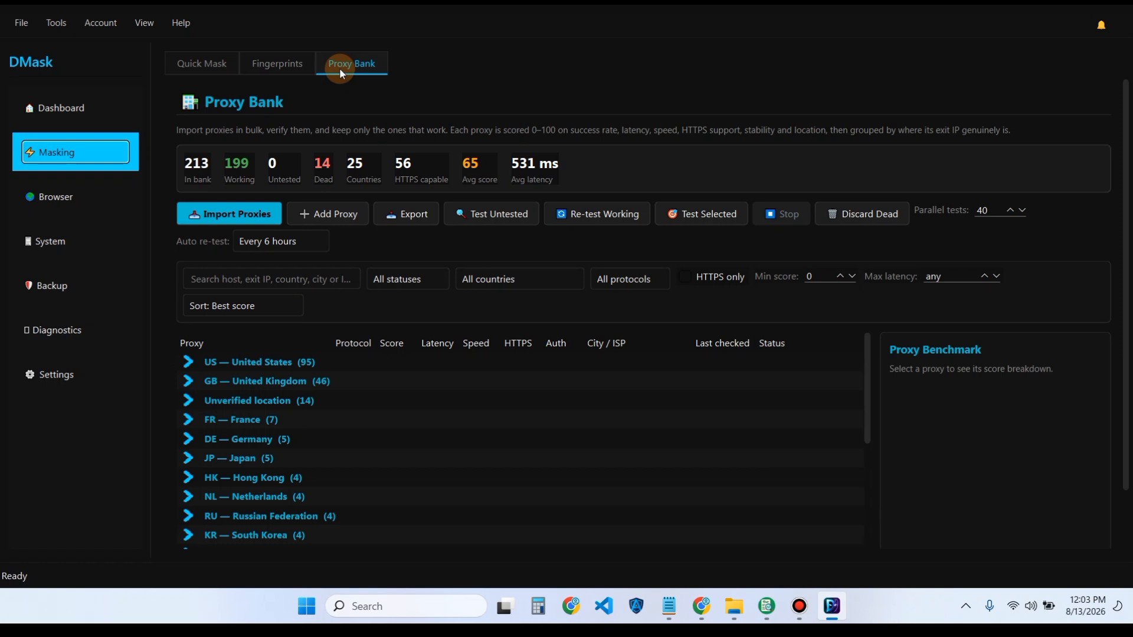
left_click(222, 68)
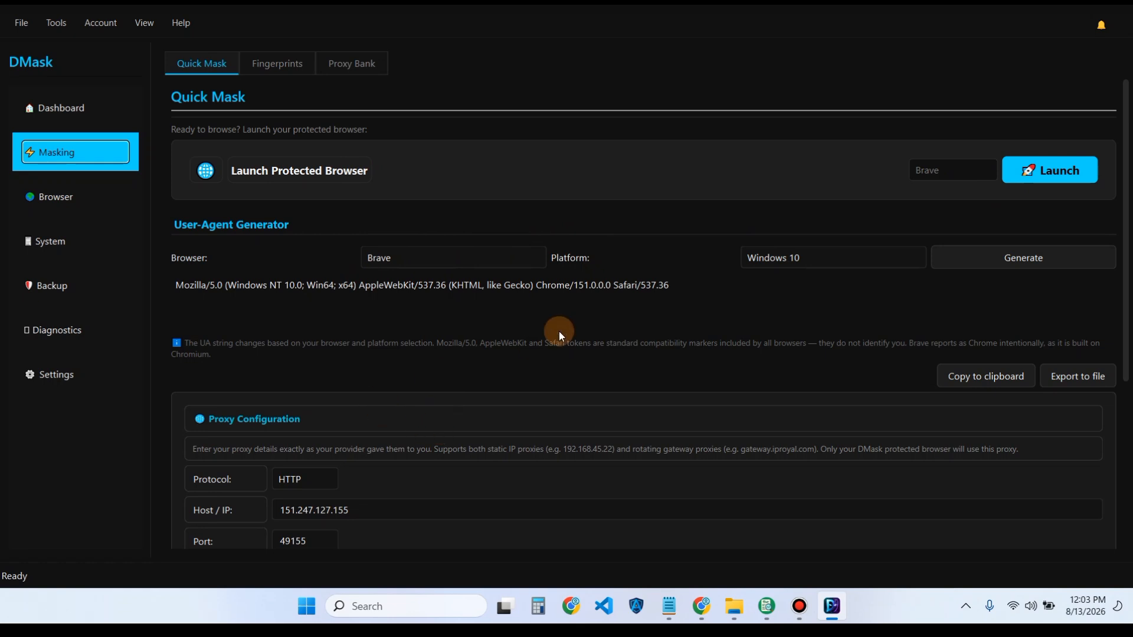
left_click(754, 256)
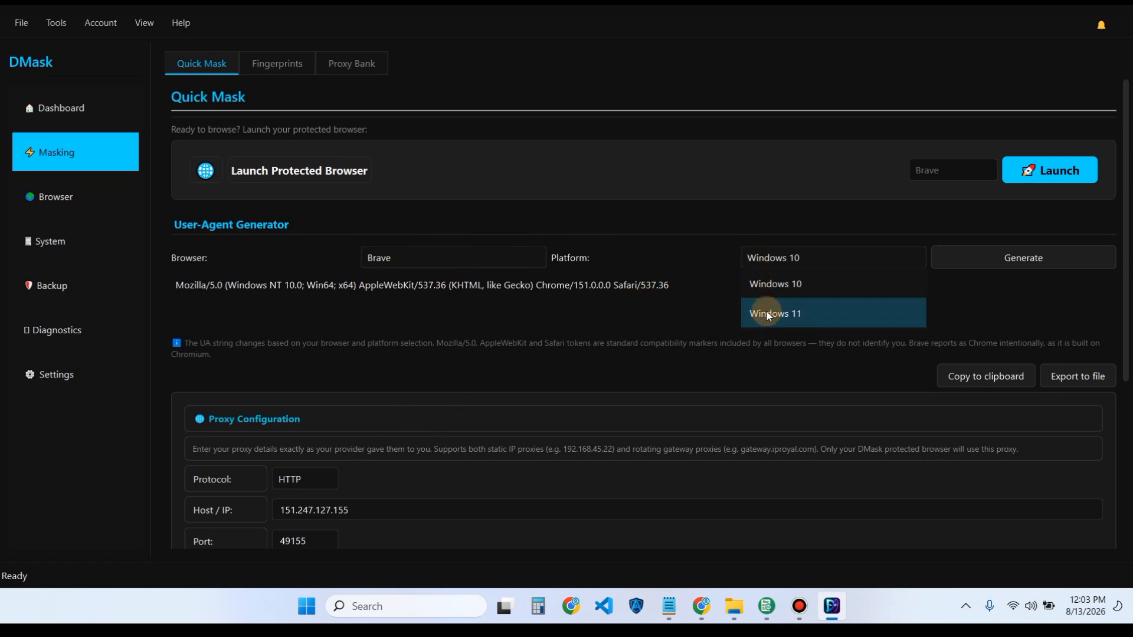
left_click(769, 316)
left_click(776, 256)
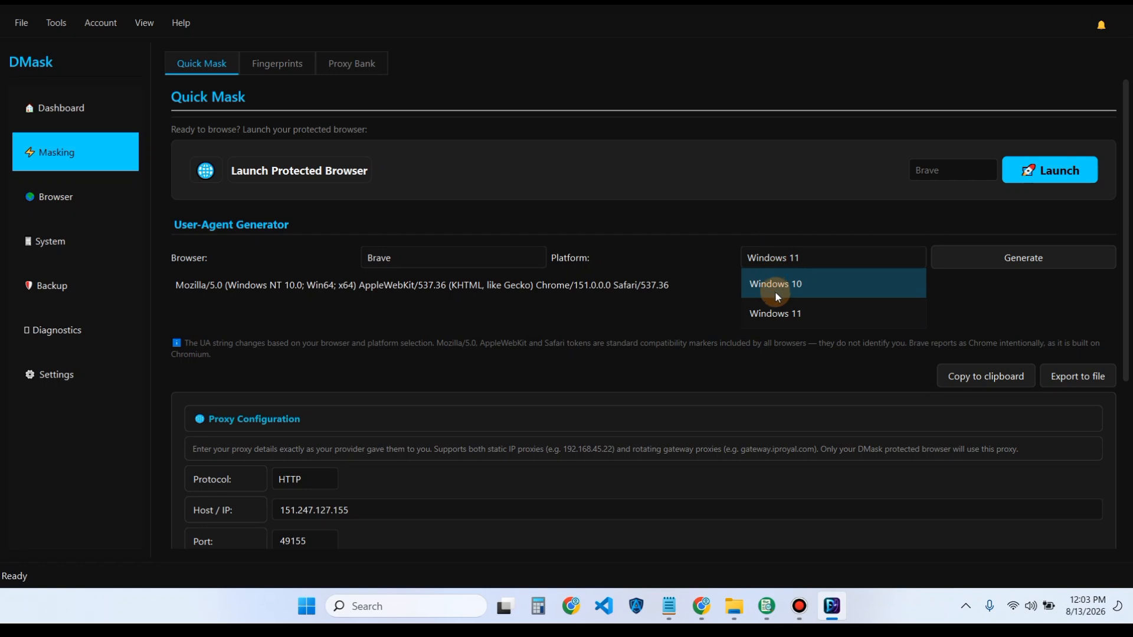
left_click(773, 288)
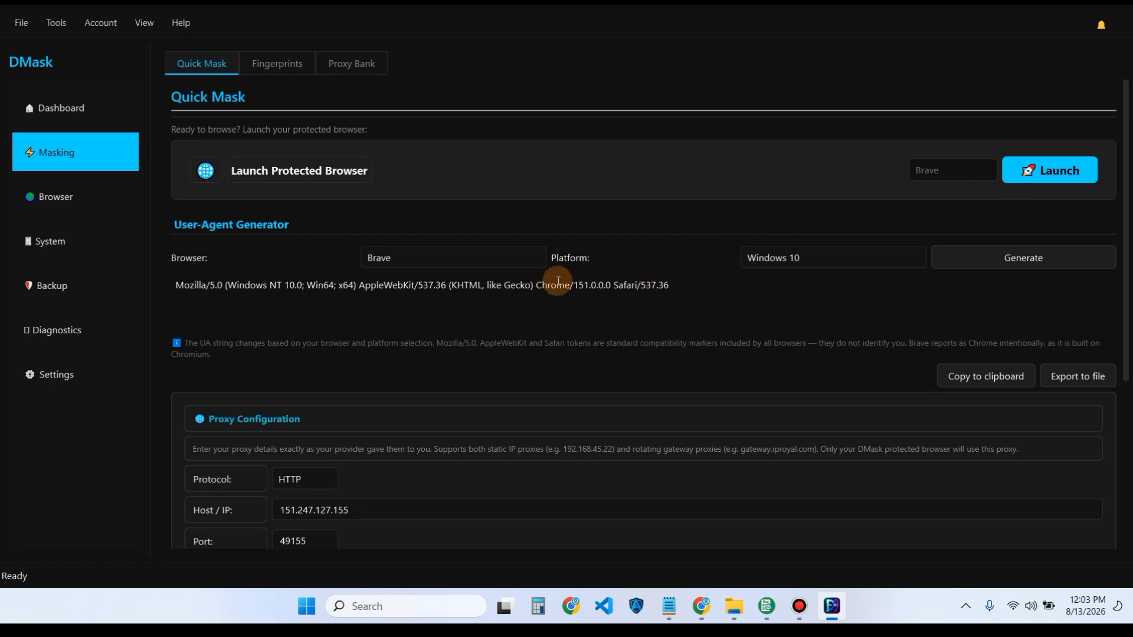
left_click_drag(667, 289, 488, 285)
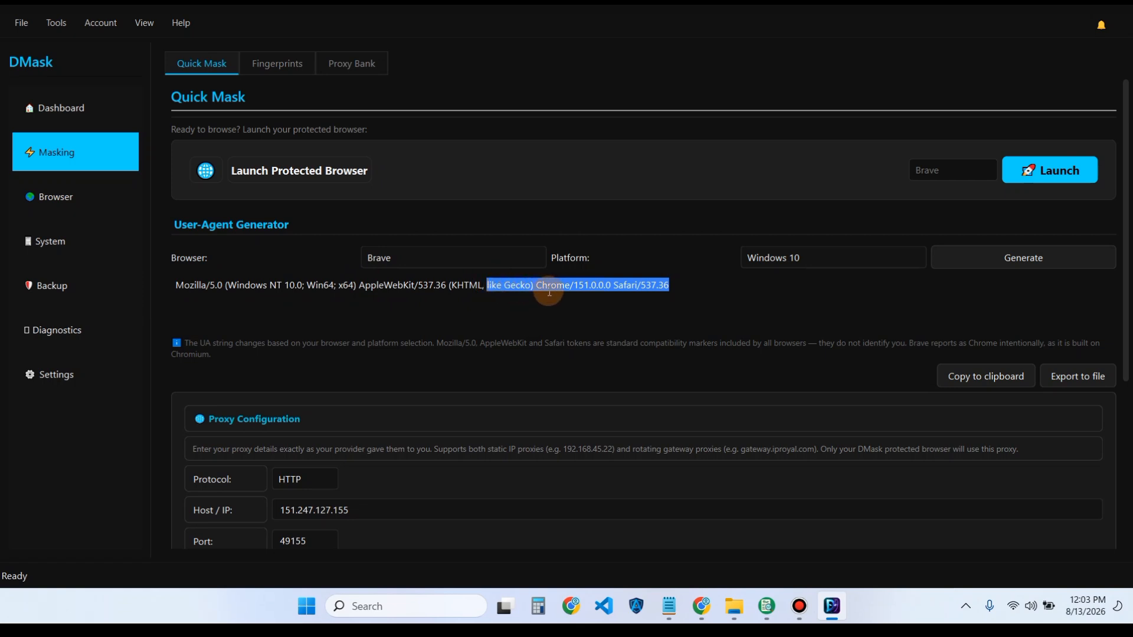
left_click(610, 288)
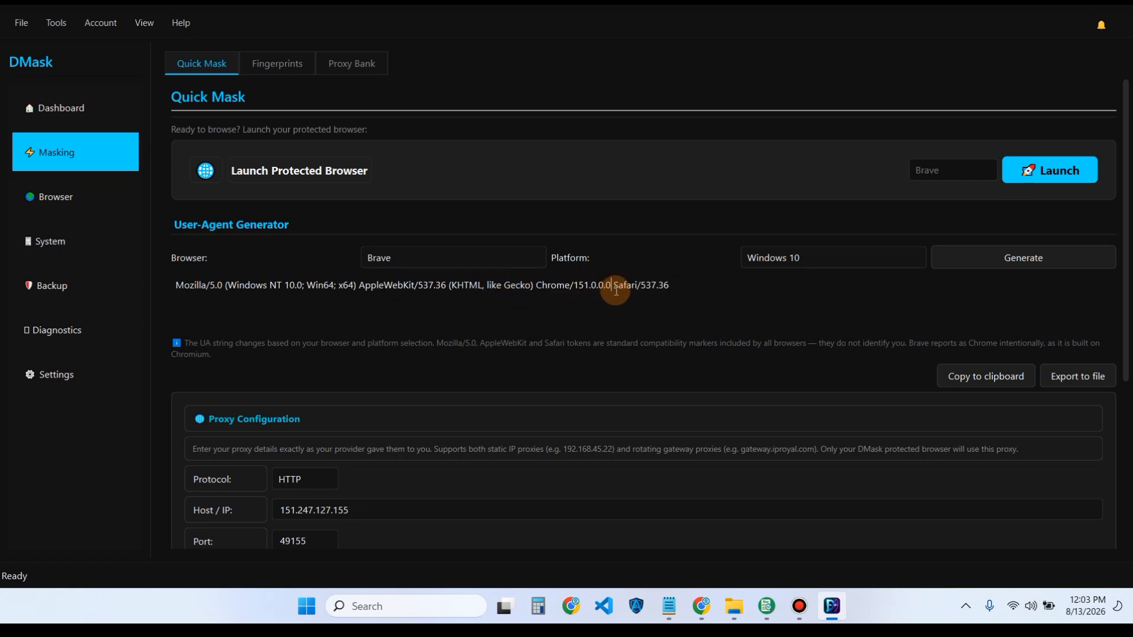
left_click(573, 288)
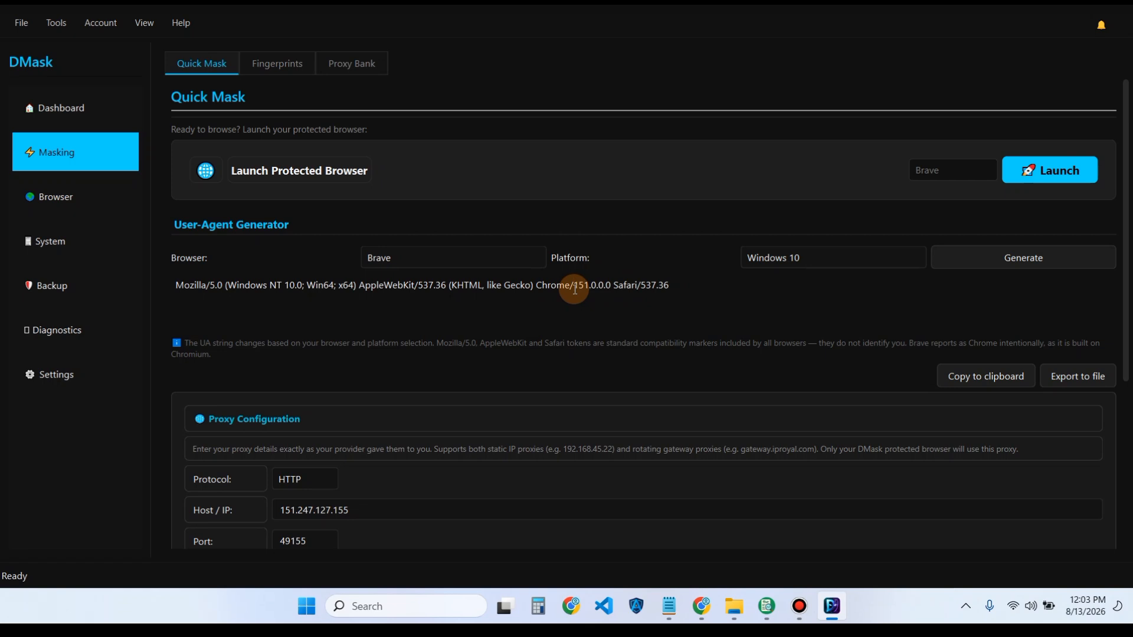
left_click_drag(575, 289, 605, 290)
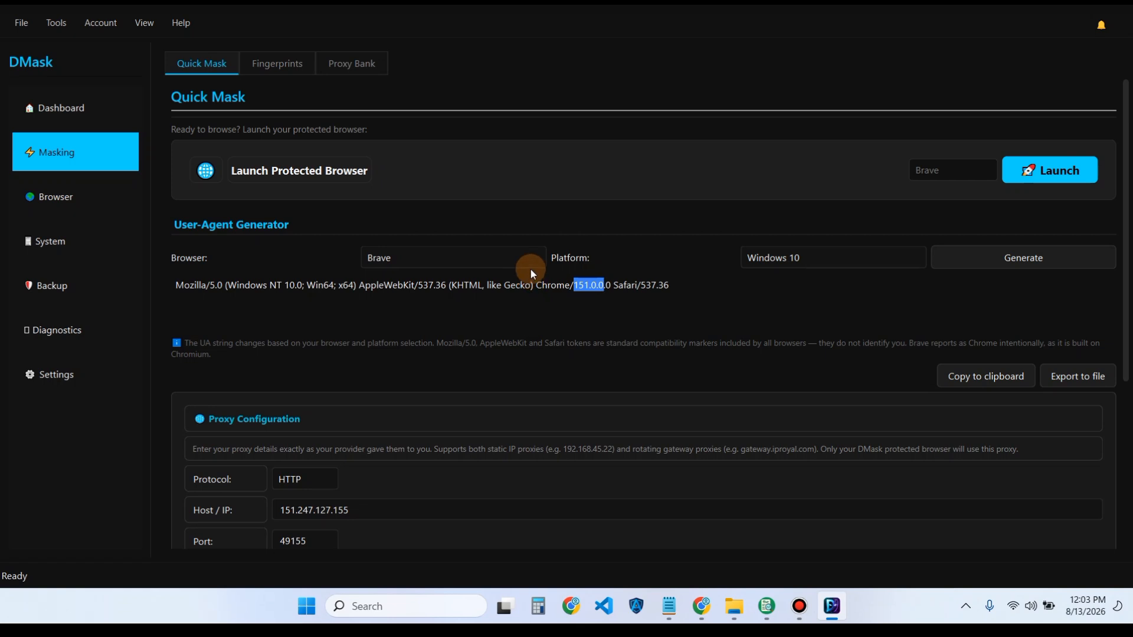
left_click(637, 286)
left_click(663, 289)
left_click(370, 513)
left_click(603, 510)
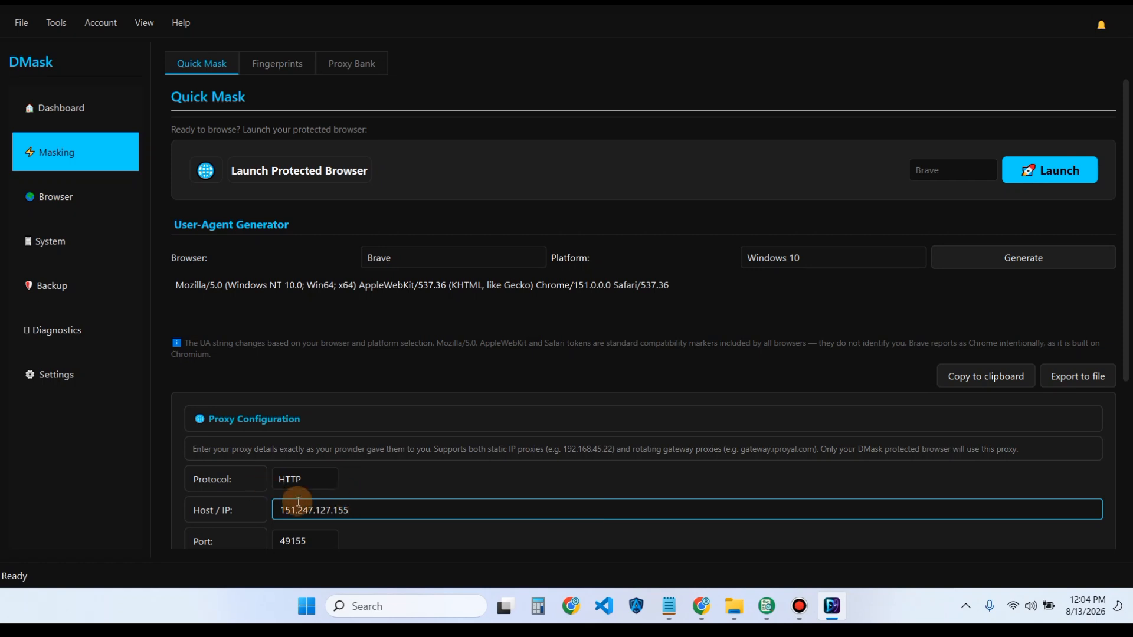
left_click(311, 541)
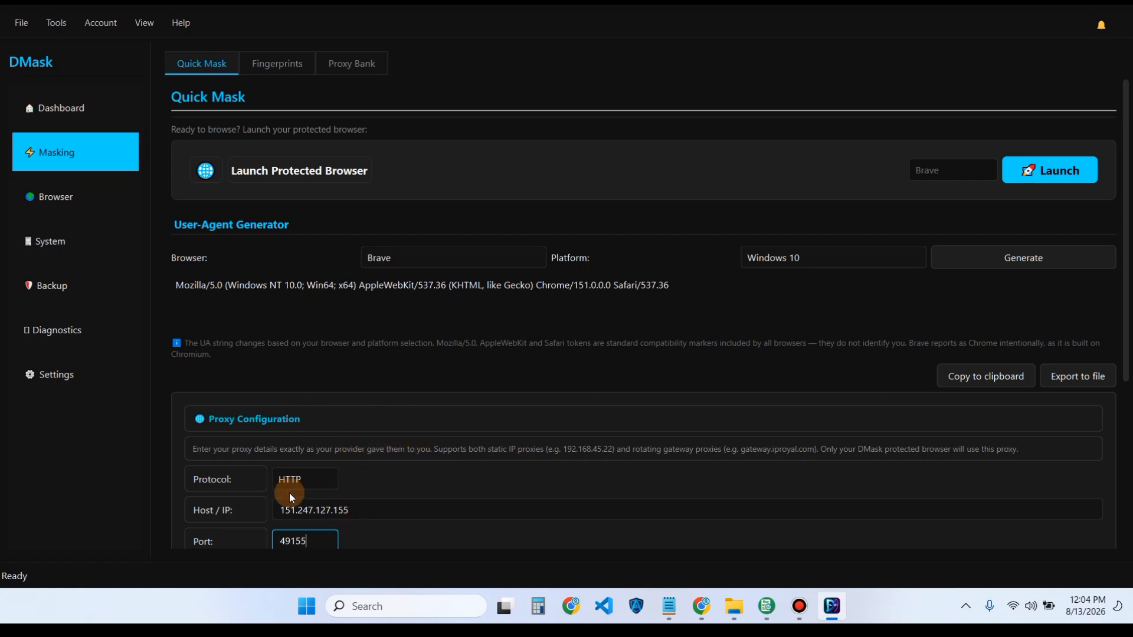
- Launch the protected Brave browser and load whatismyipaddress.com
left_click(1055, 177)
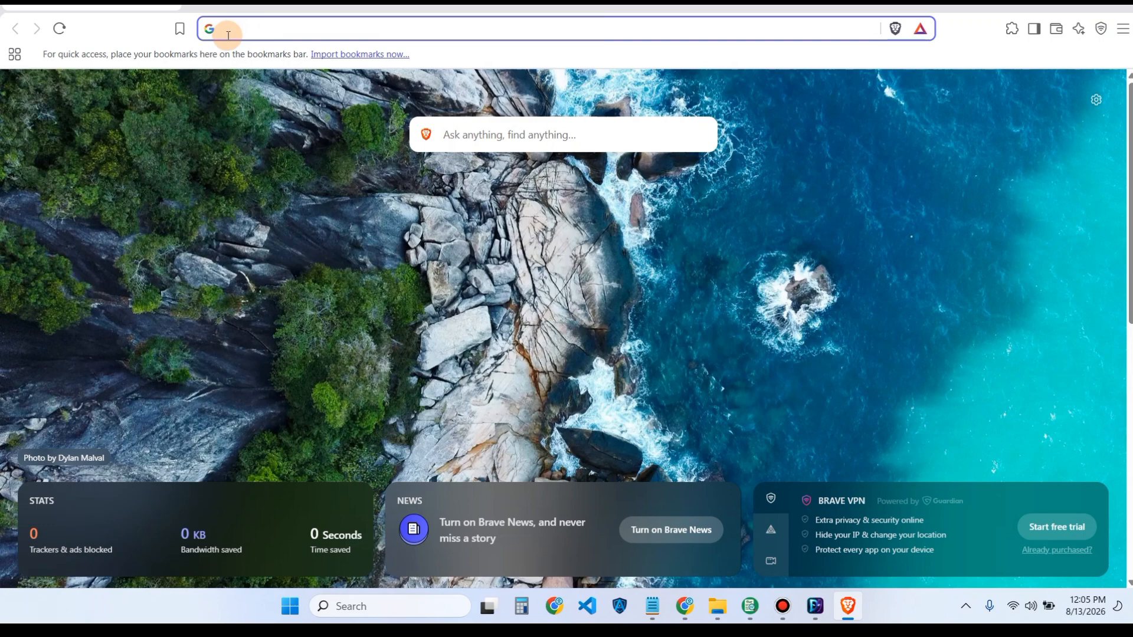
type("whatismy")
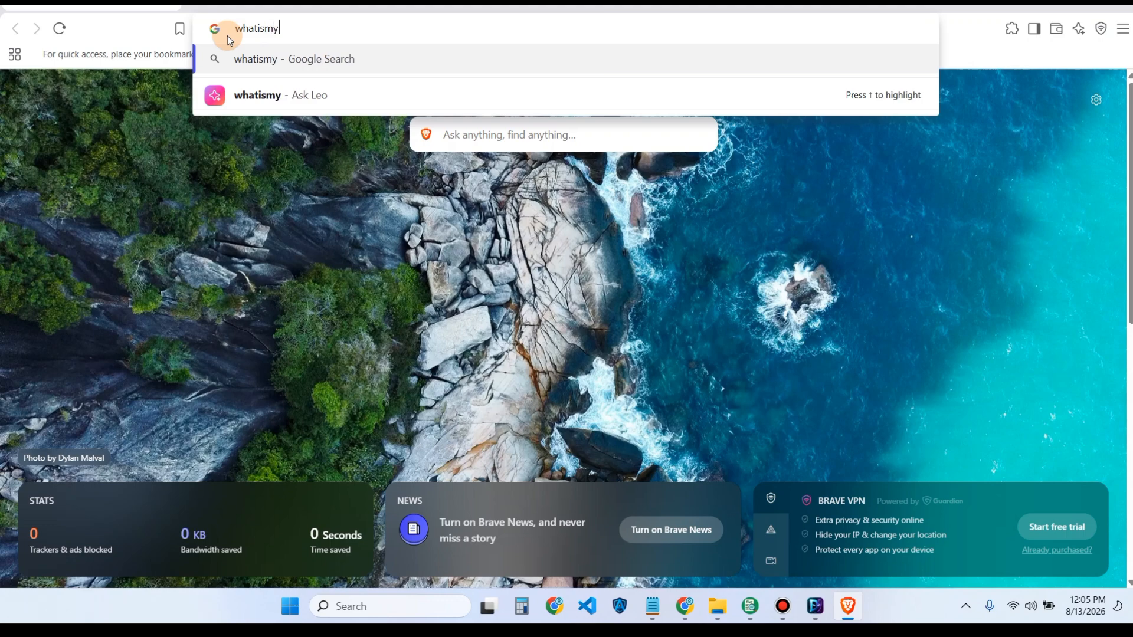
type("ip")
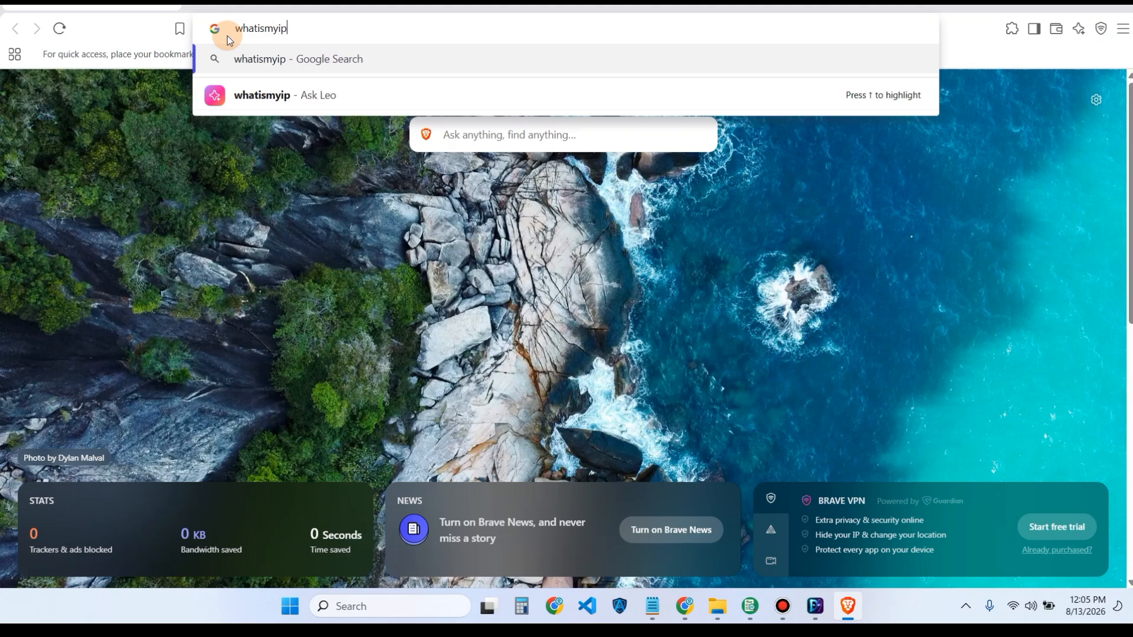
type("address")
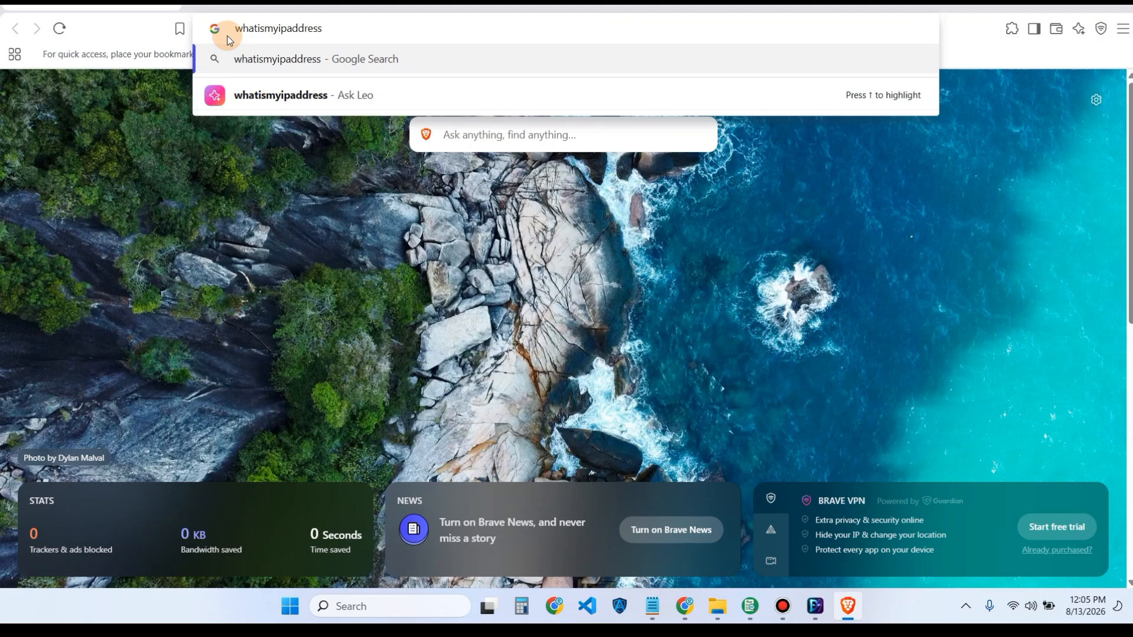
type(".com")
key("Return")
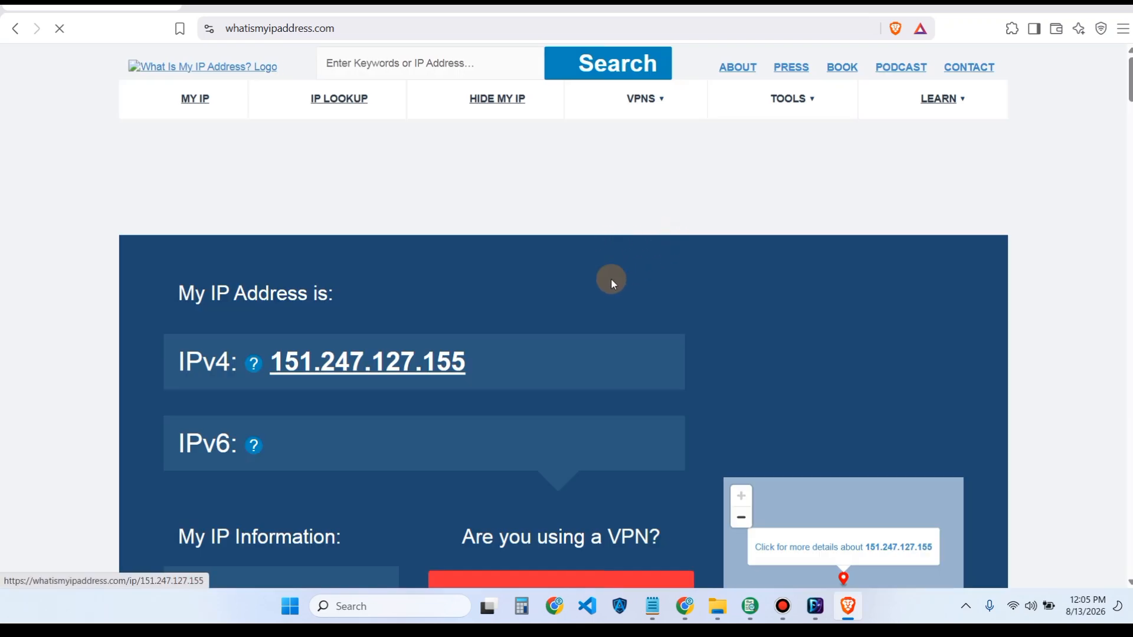
- Review the proxy IP 151.247.127.155 in Los Angeles, then bring Chrome forward
scroll(624, 252, "down", 5)
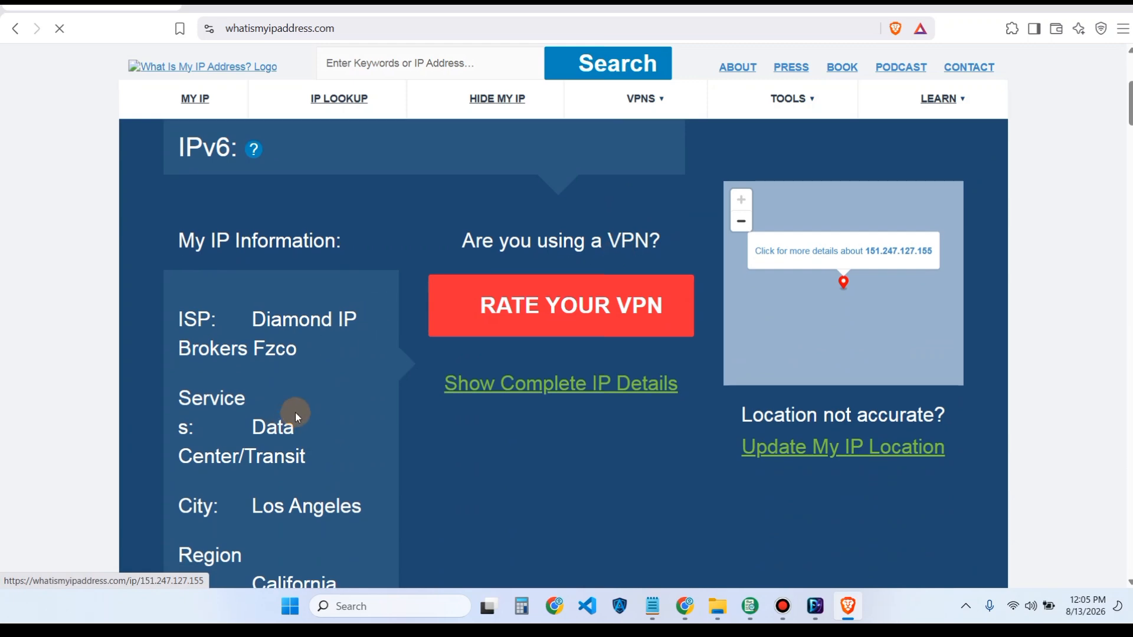
scroll(316, 334, "down", 2)
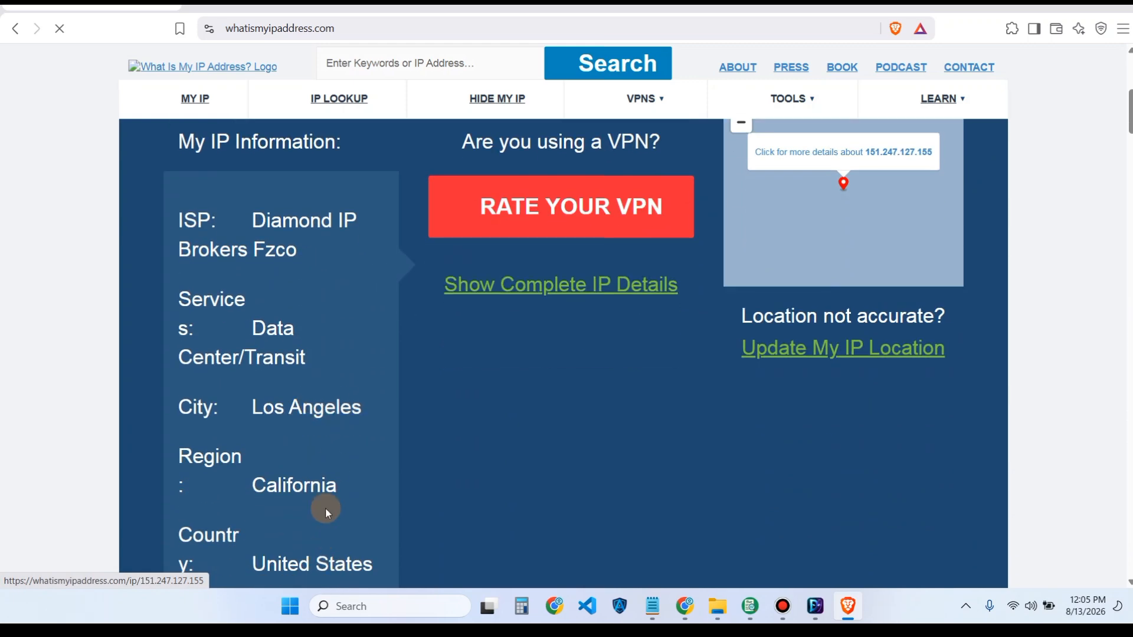
scroll(325, 507, "down", 1)
scroll(413, 455, "up", 3)
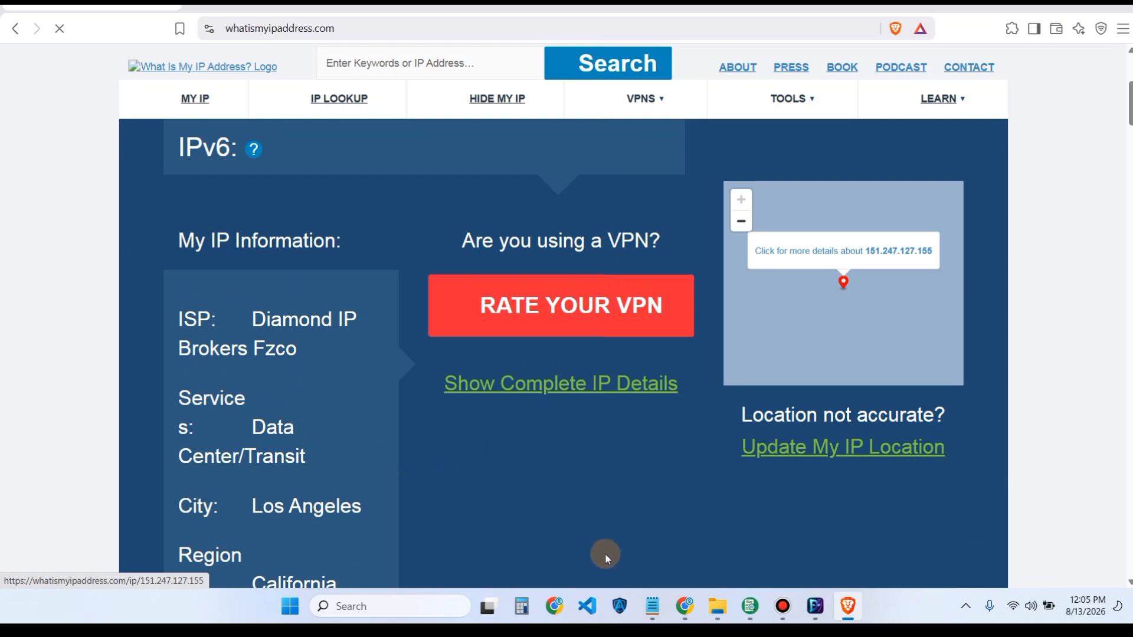
left_click(684, 606)
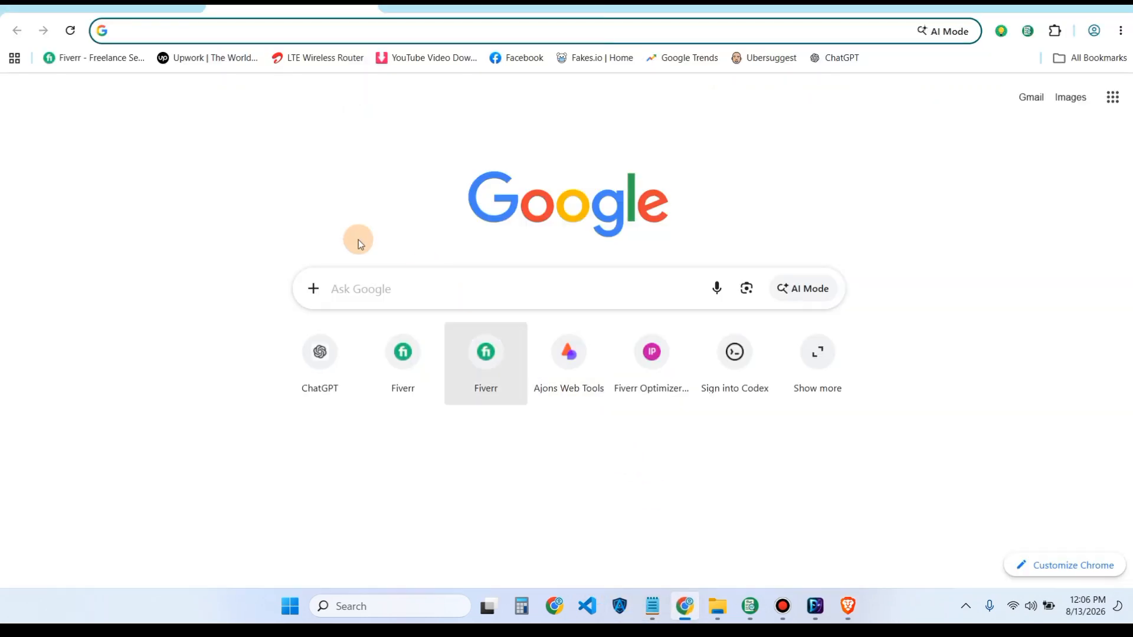
- Load whatismyipaddress.com in Chrome to reveal the unmasked MTN Nigeria IP in Lagos
left_click(246, 32)
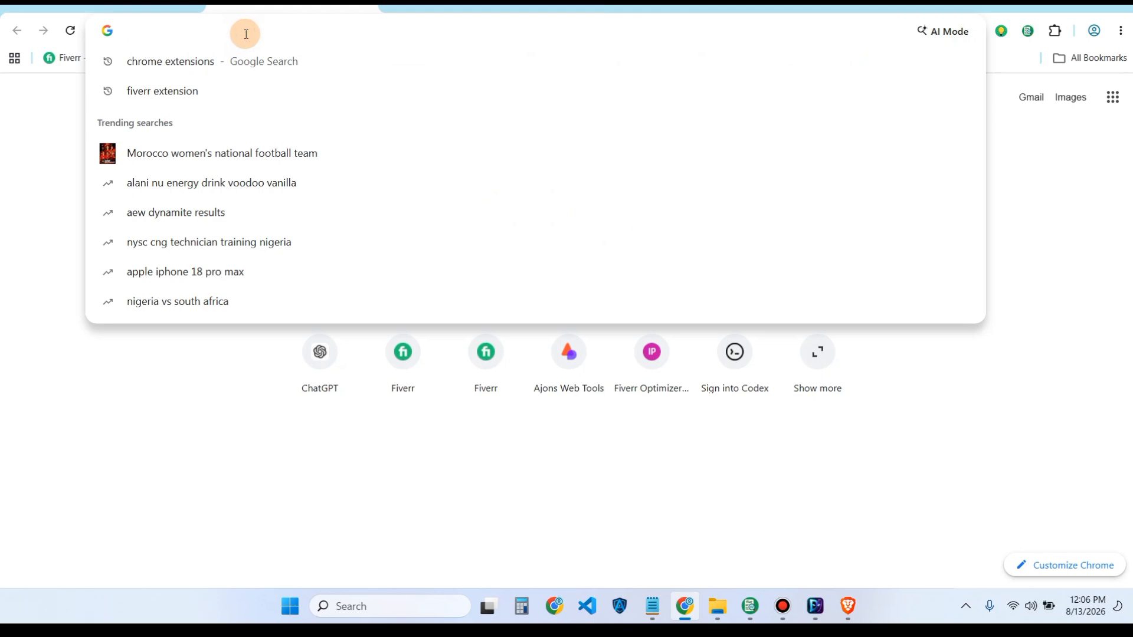
type("whatismy")
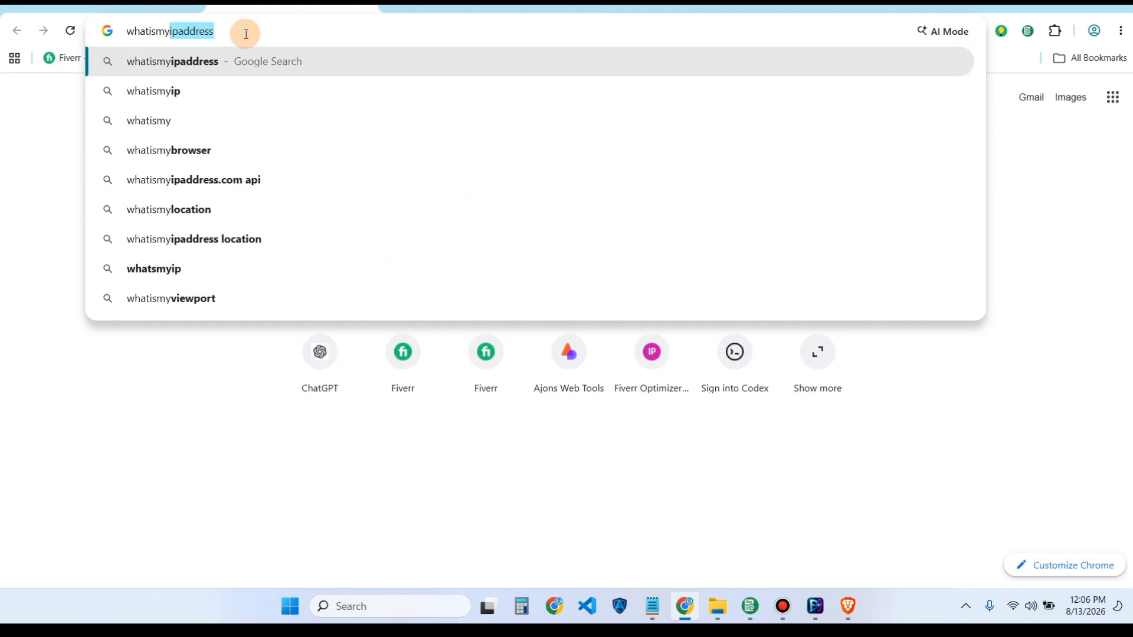
key("Right")
type(".com")
key("Return")
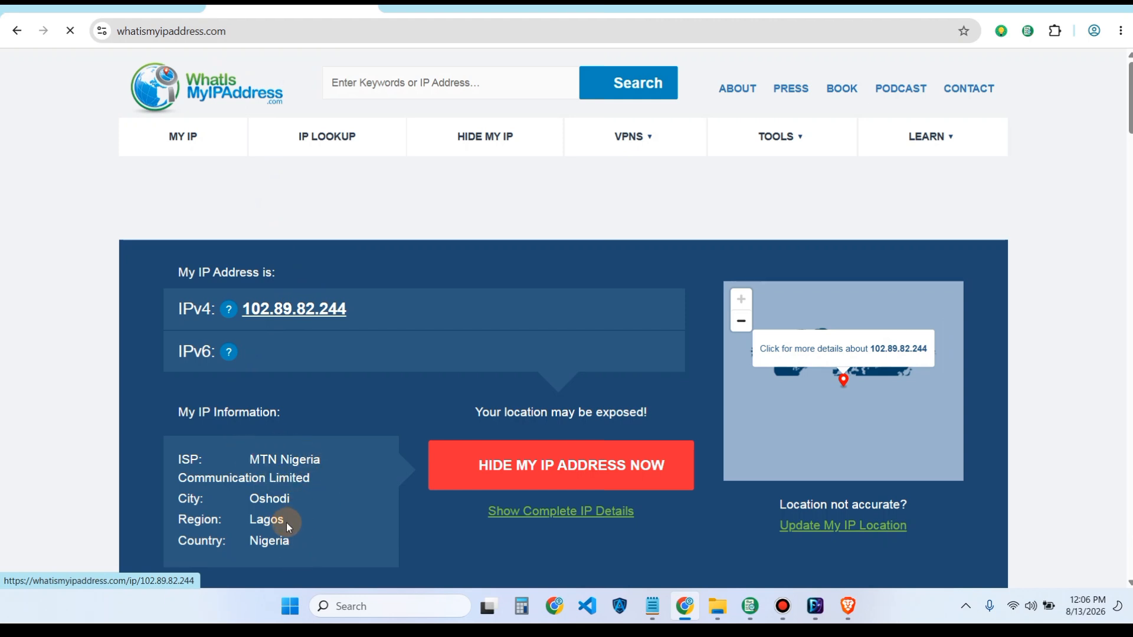
- Recheck Brave's IPv4 result 151.247.127.155, then return to DMask
left_click(848, 606)
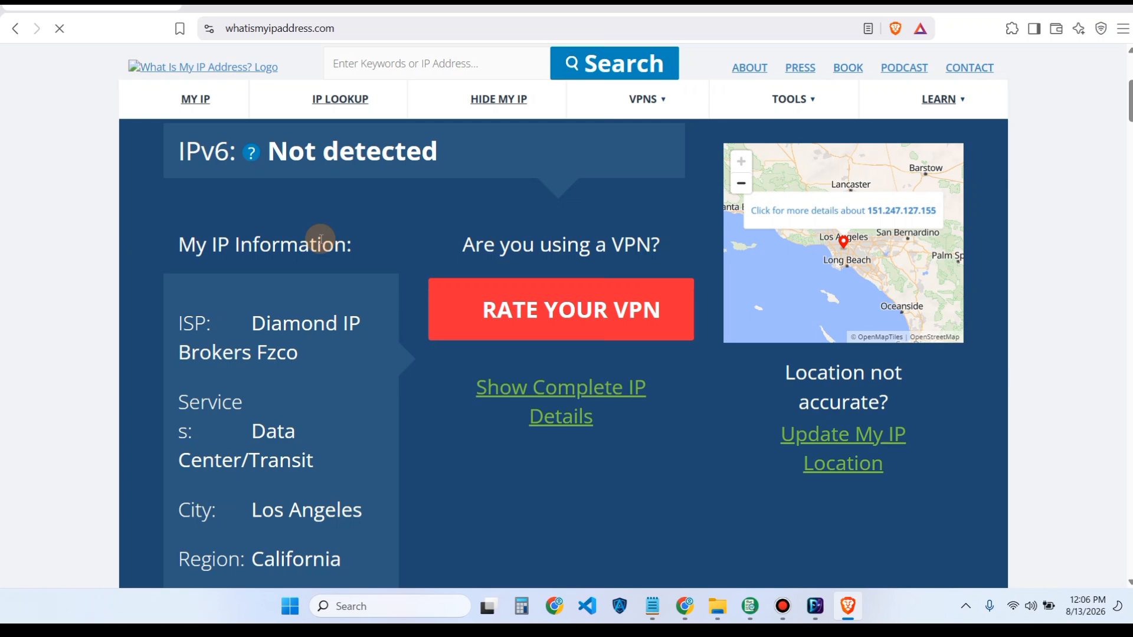
scroll(321, 238, "up", 5)
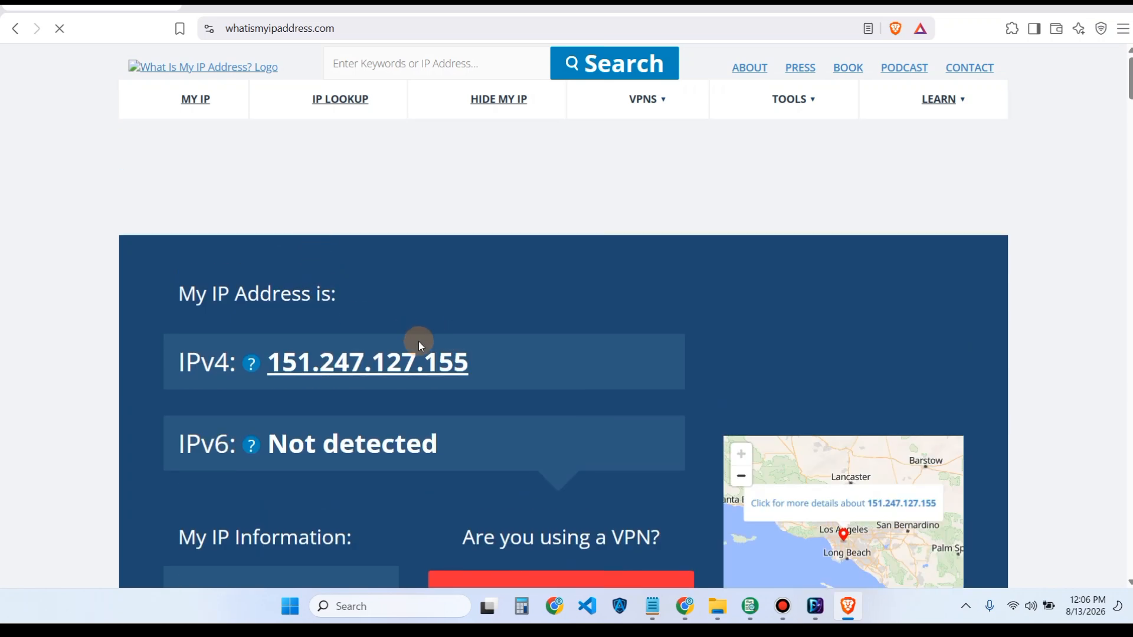
left_click(815, 606)
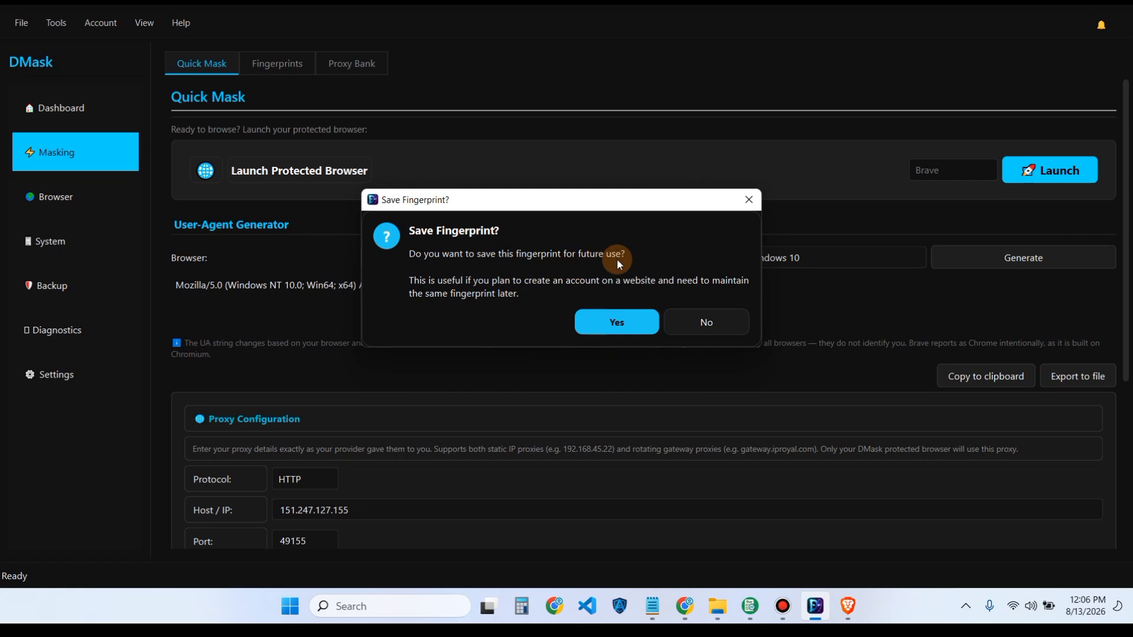
- Accept the Save Fingerprint prompt and save the profile as 'Test 1'
left_click(852, 609)
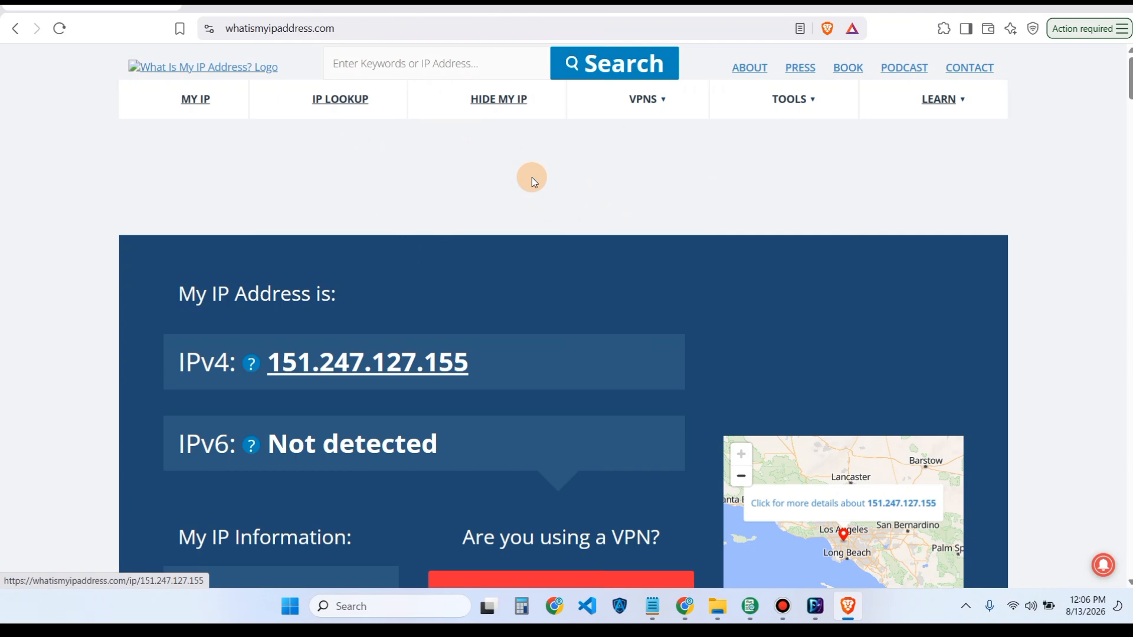
left_click(816, 612)
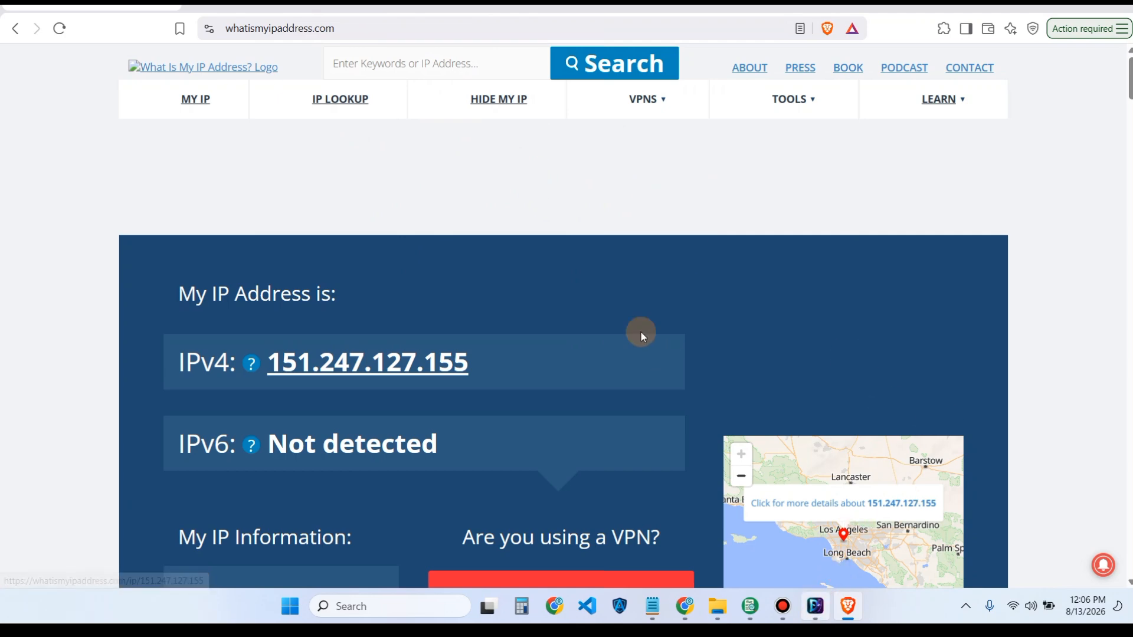
left_click(635, 334)
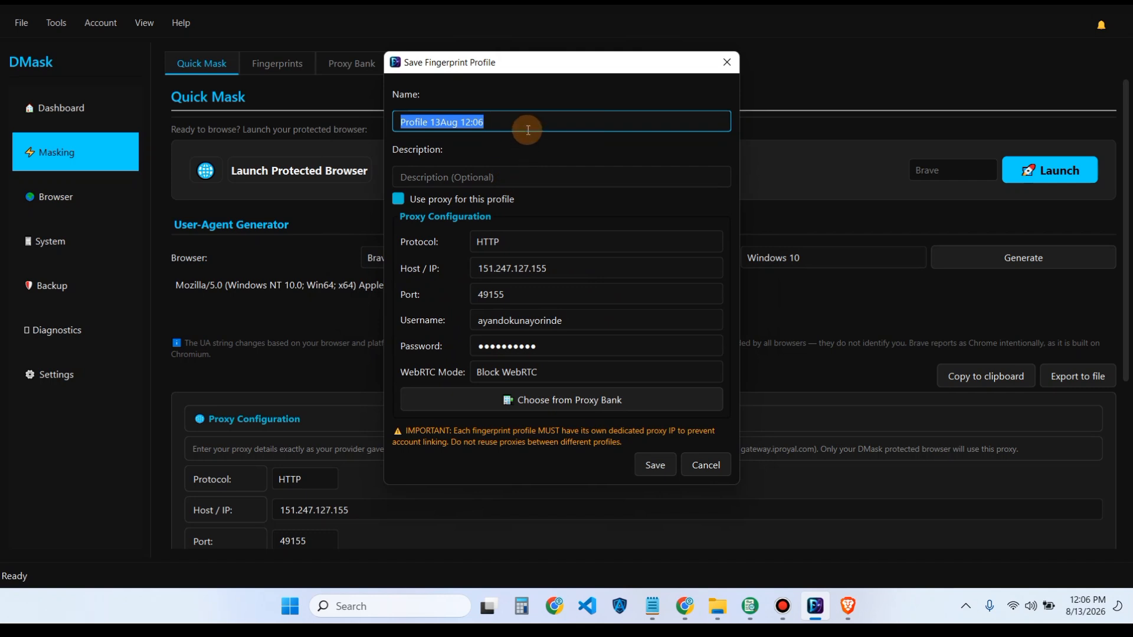
type("T")
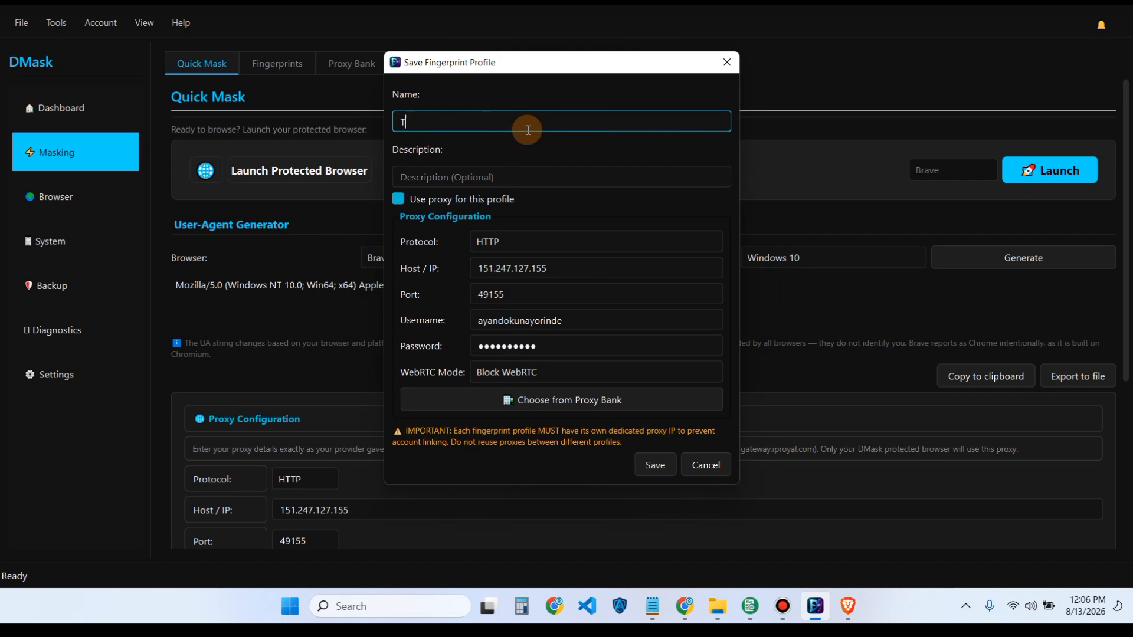
type("est 1")
left_click(657, 469)
left_click(661, 306)
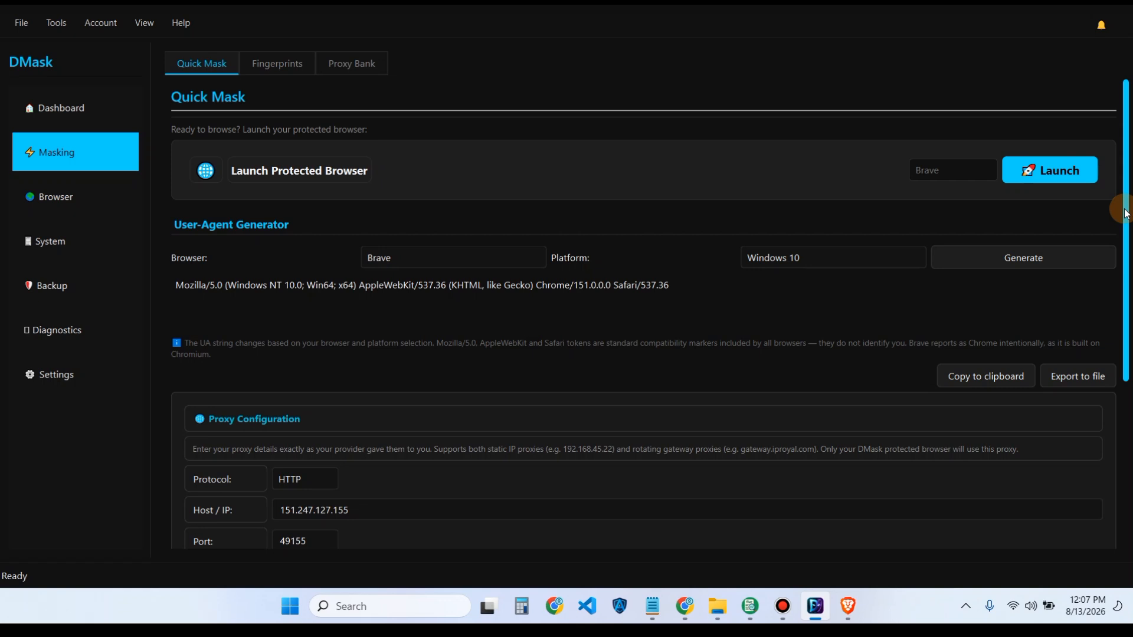
- Clear the Proxy Configuration host, port, username and password on Quick Mask
left_click_drag(1126, 214, 1124, 368)
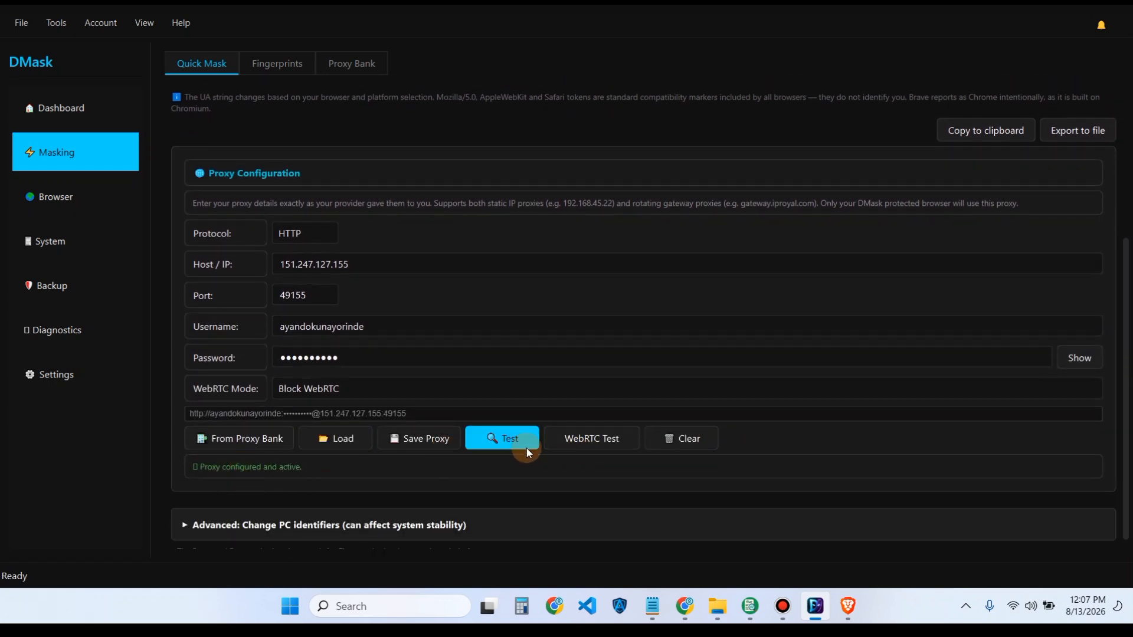
left_click(687, 442)
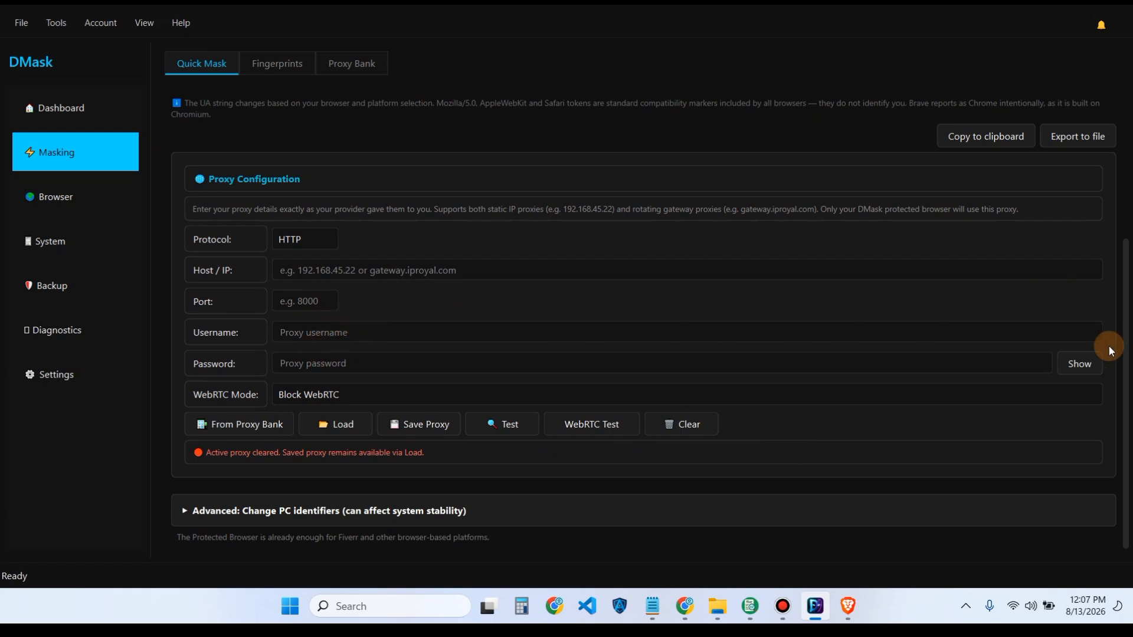
left_click_drag(1121, 362, 1100, 163)
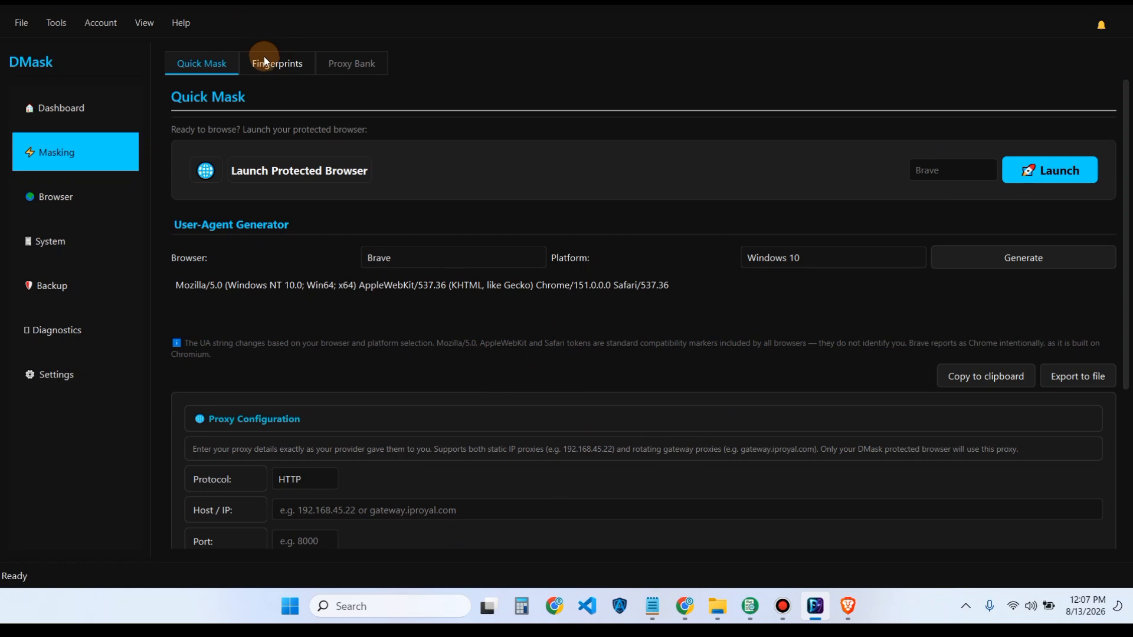
- Close the Brave window showing the whatismyipaddress.com result
left_click(852, 598)
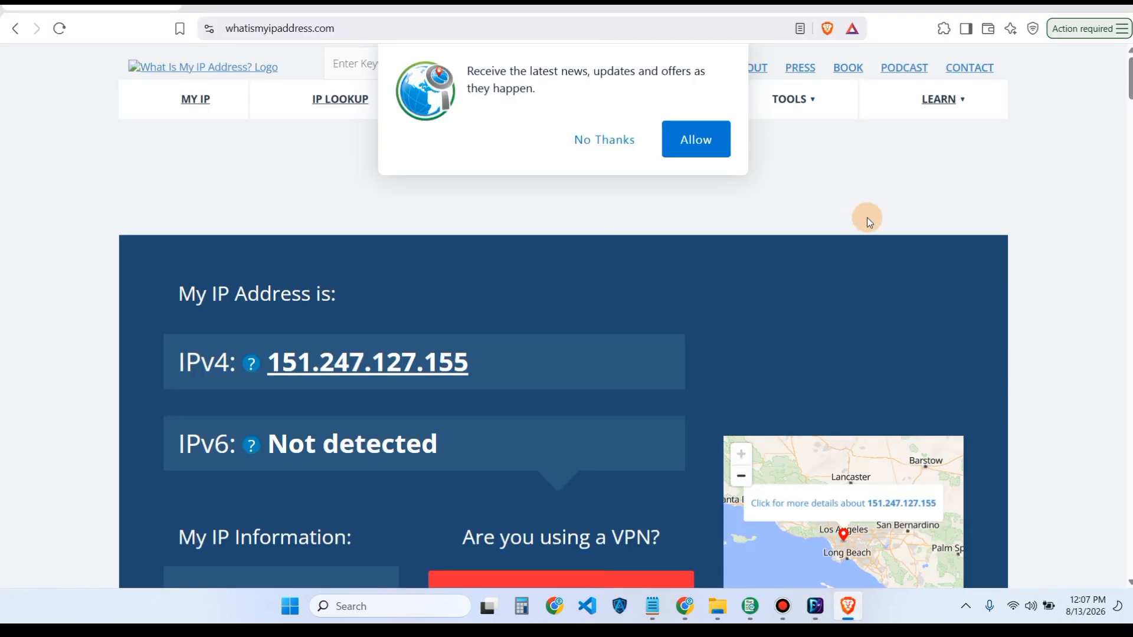
left_click(1128, 8)
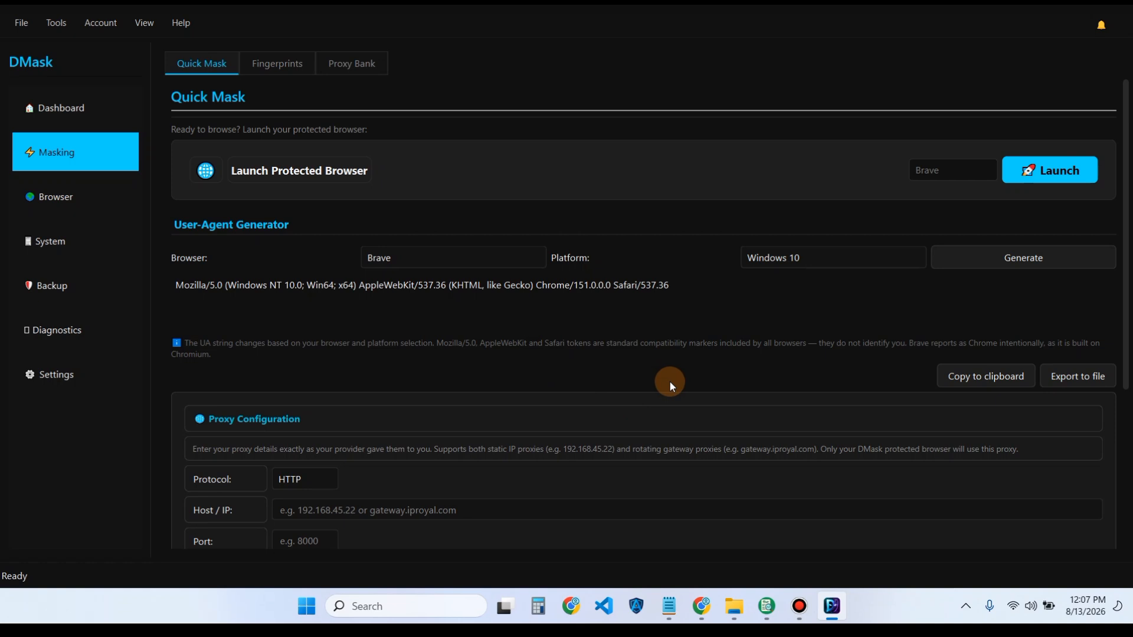
- View Test 1's saved details: Brave, HTTP proxy on port 49155, never used
left_click(255, 67)
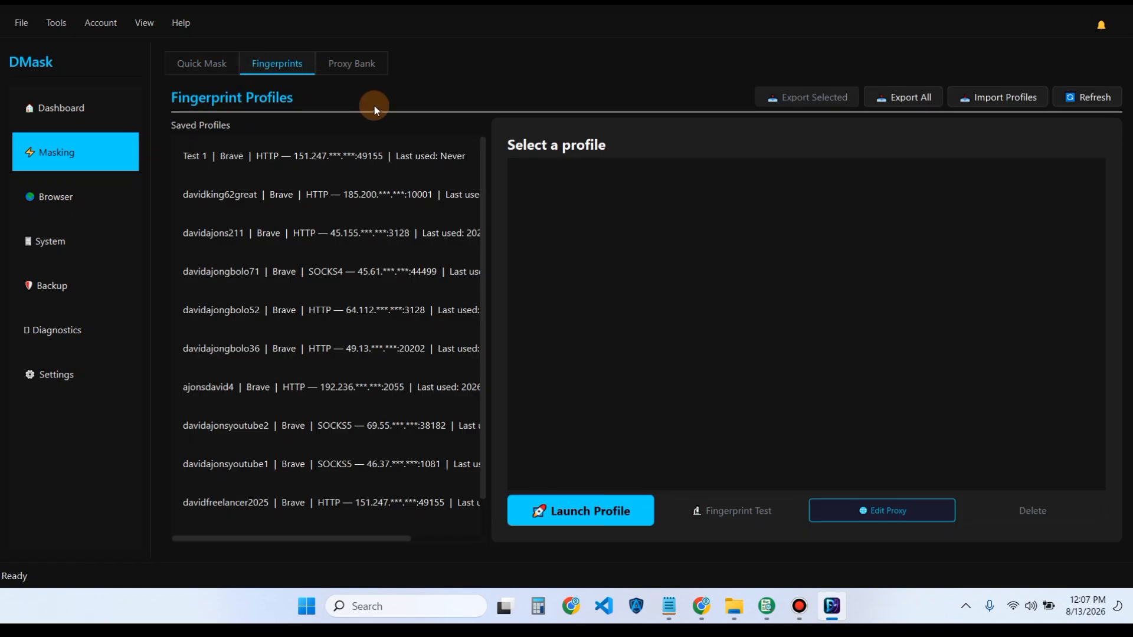
left_click(223, 161)
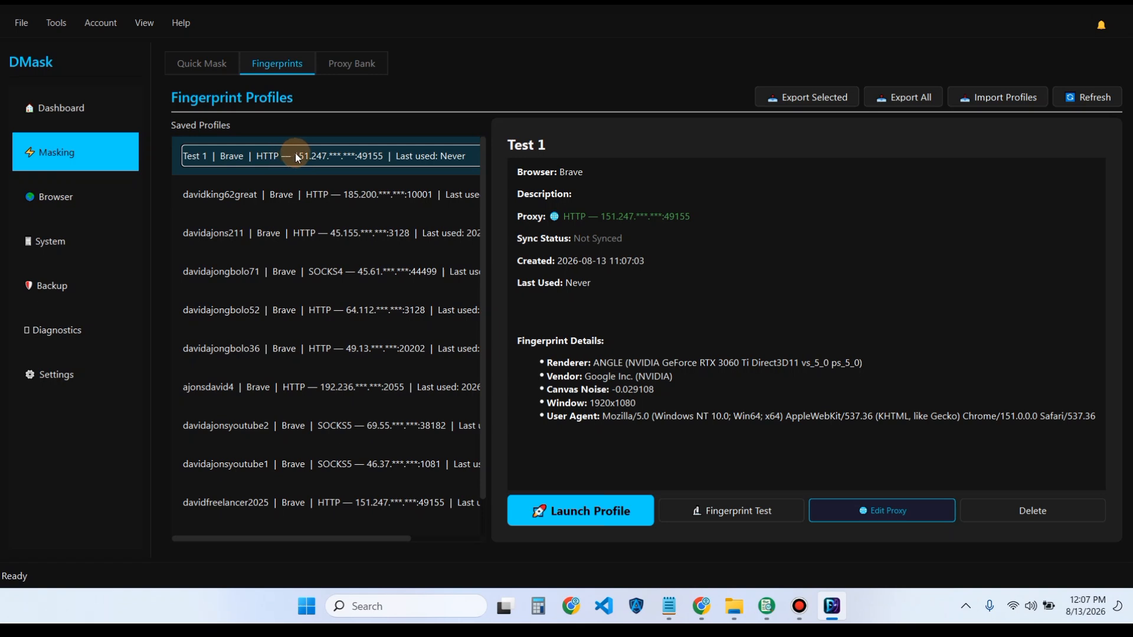
- Rename the Test 1 profile to 'New Test 1' using Edit Profile Name
right_click(334, 158)
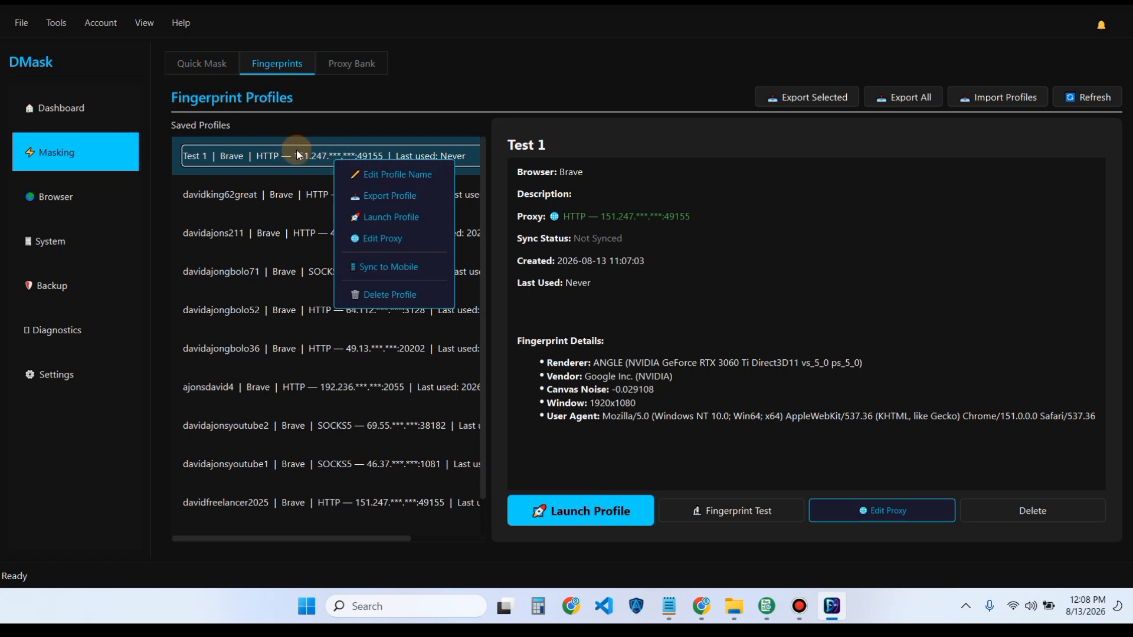
left_click(394, 176)
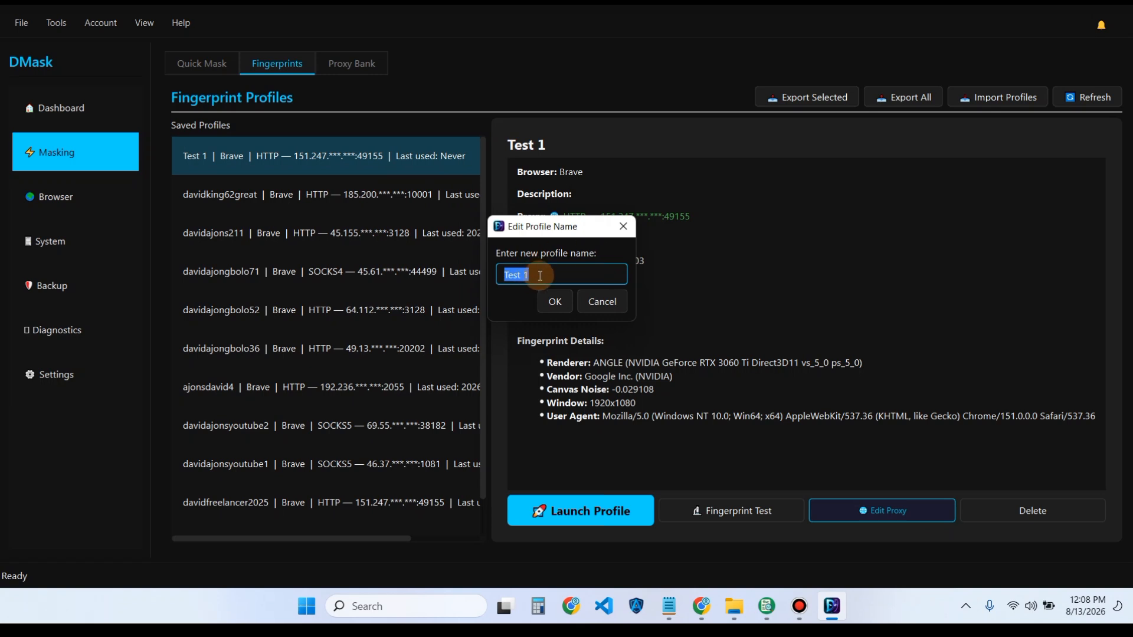
key("Home")
type("New")
left_click(562, 304)
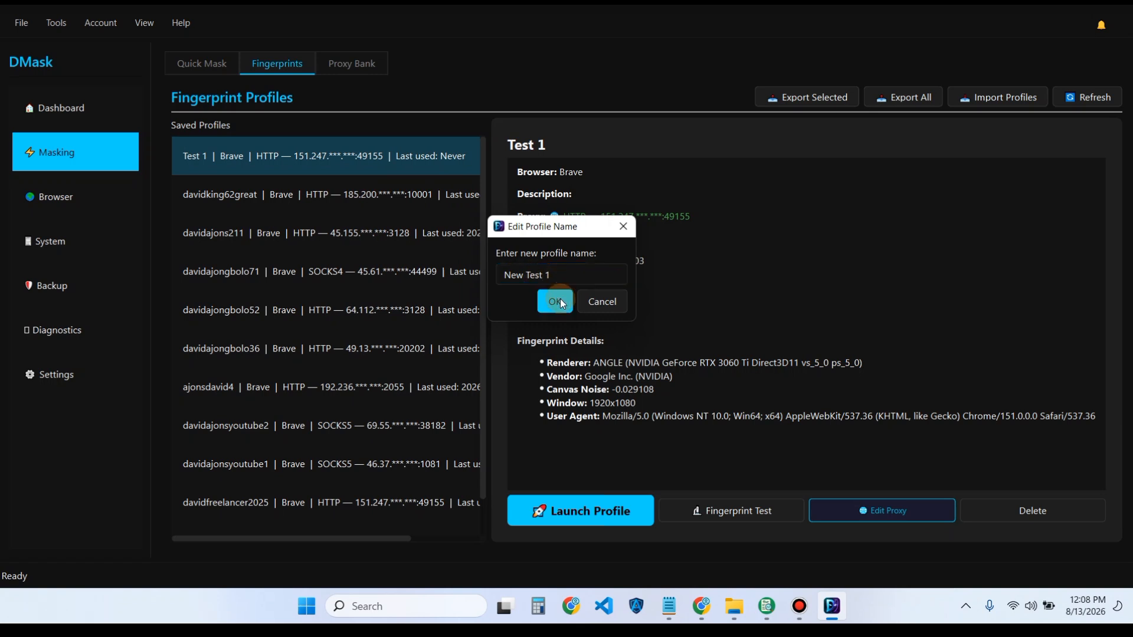
left_click(664, 314)
left_click(296, 156)
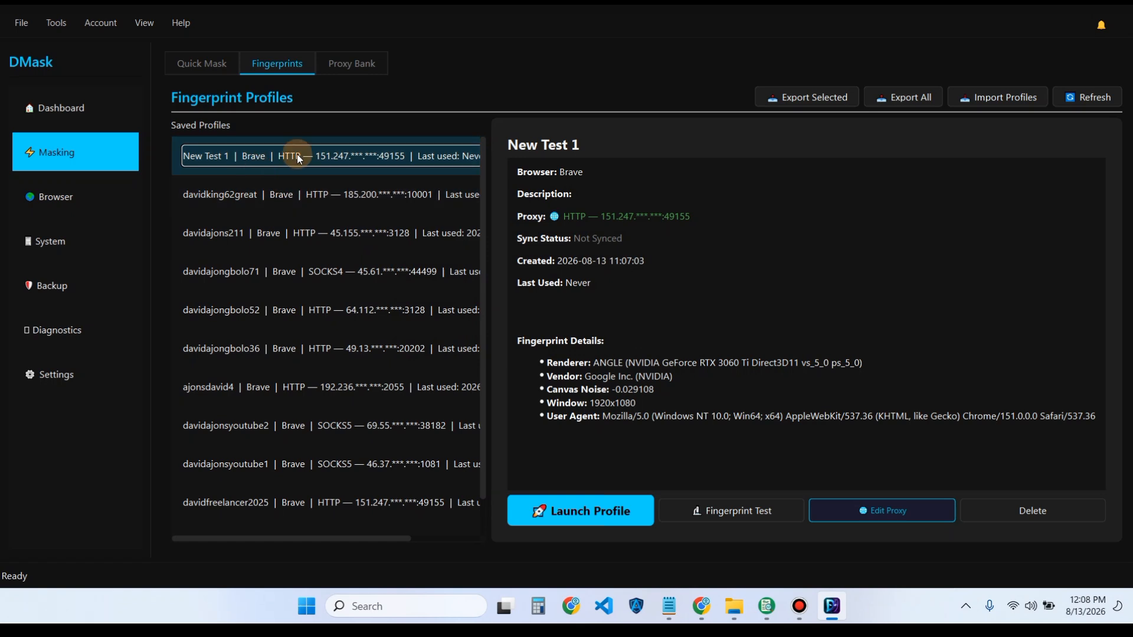
- Export 'New Test 1' to Downloads as exported_New_Test_1.dmask-profile
right_click(297, 154)
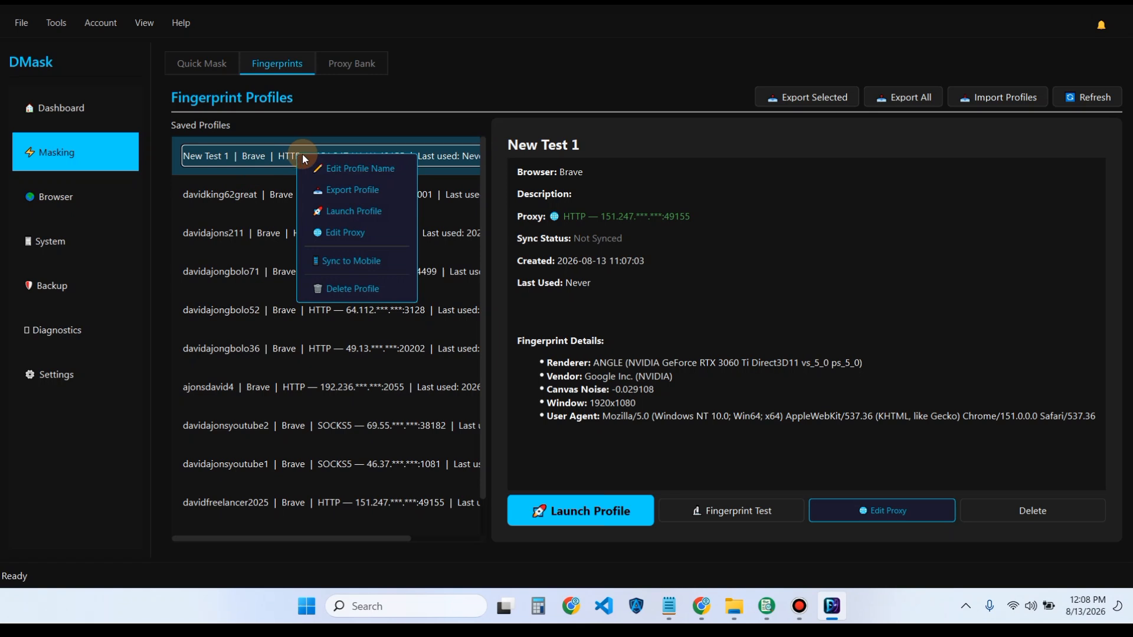
left_click(355, 190)
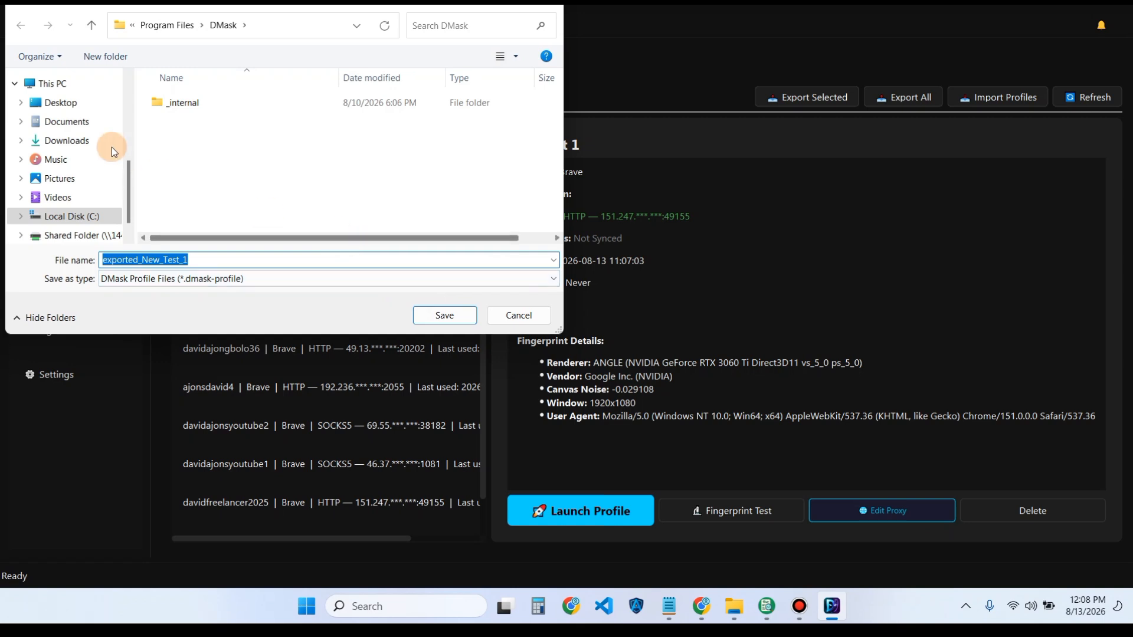
left_click(88, 140)
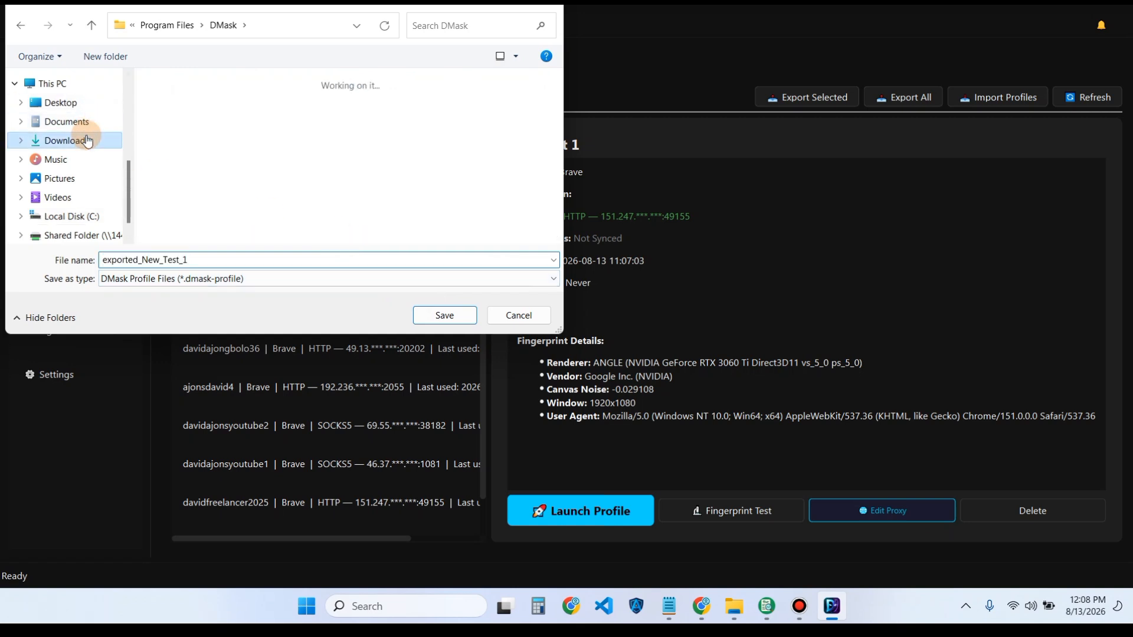
left_click(431, 319)
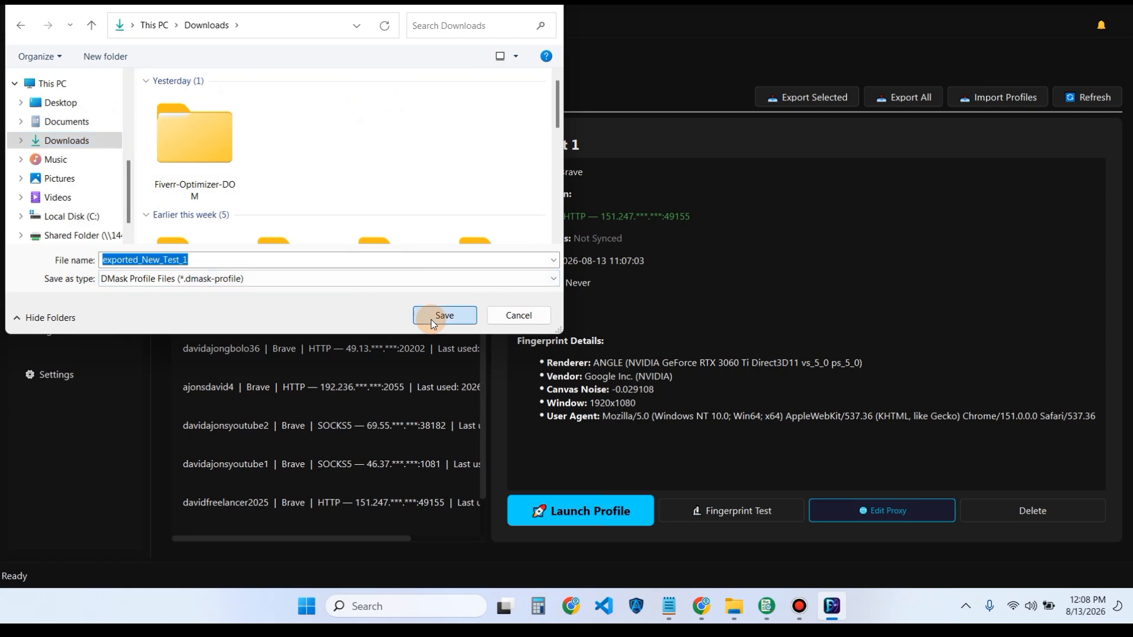
left_click(665, 319)
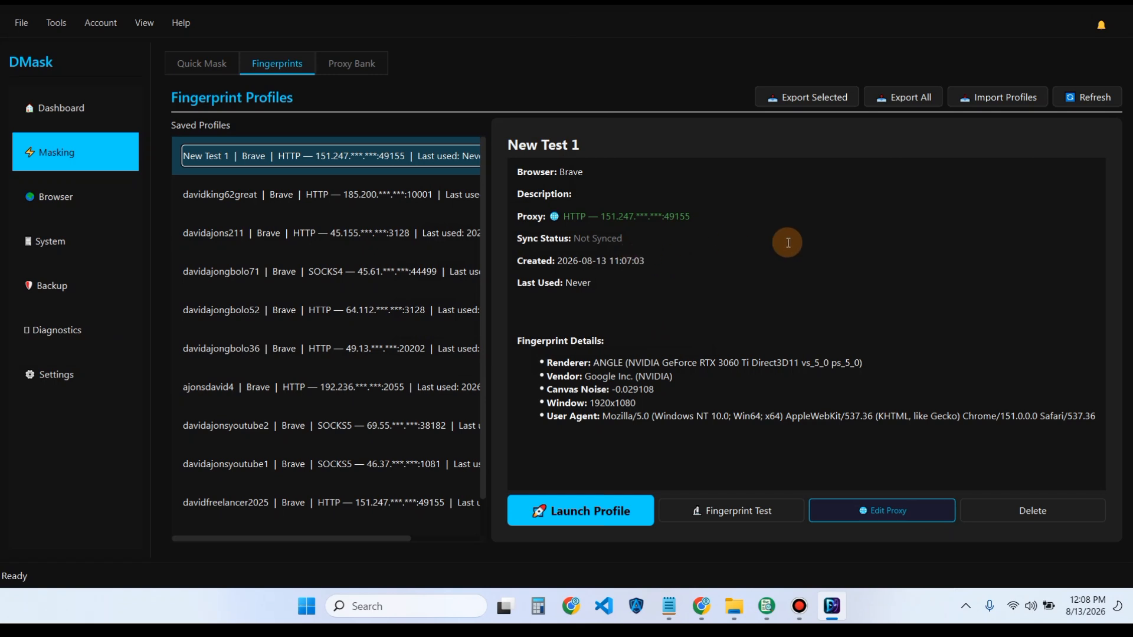
- Import exported_New_Test_1 from Downloads and view the New Test 1_imported_20260813_12:08 profile's details
left_click(996, 96)
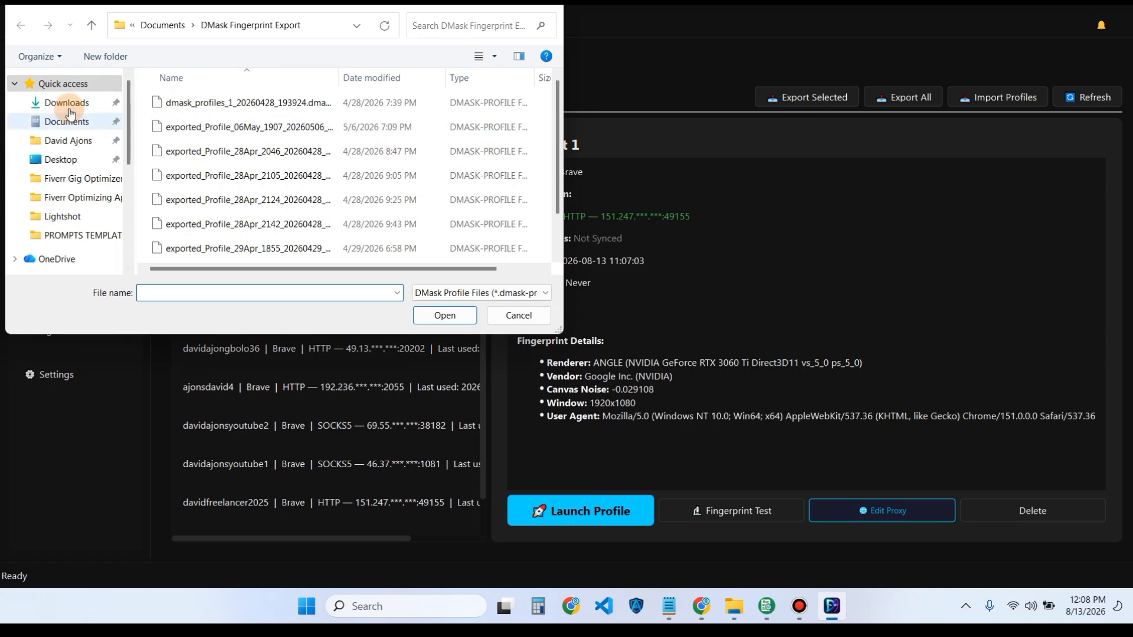
left_click(68, 105)
double_click(185, 150)
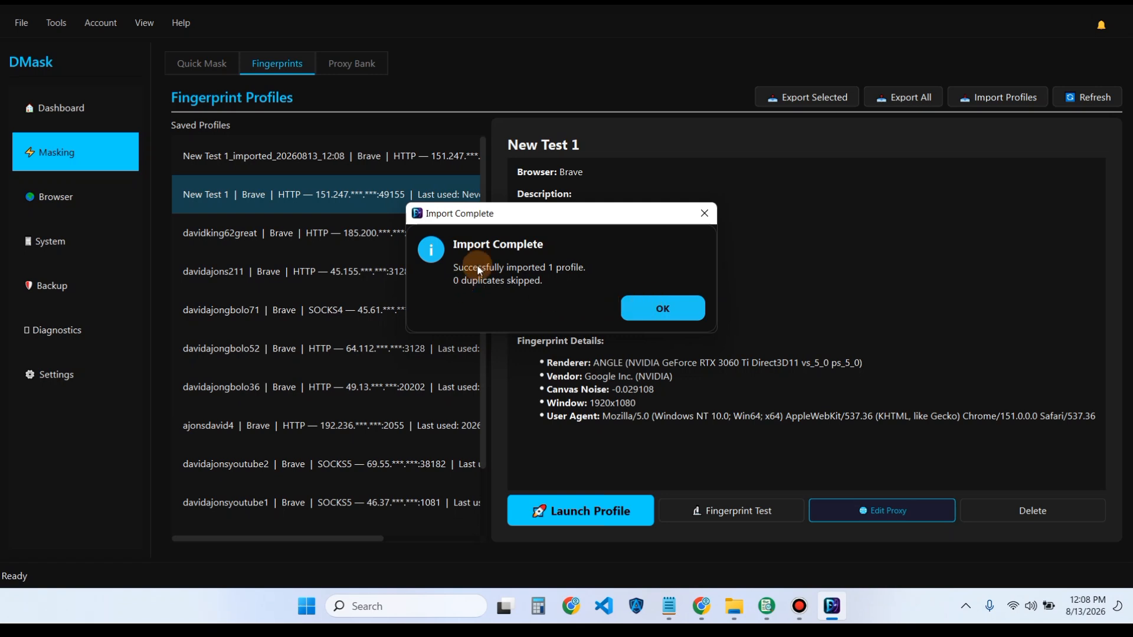
left_click(665, 307)
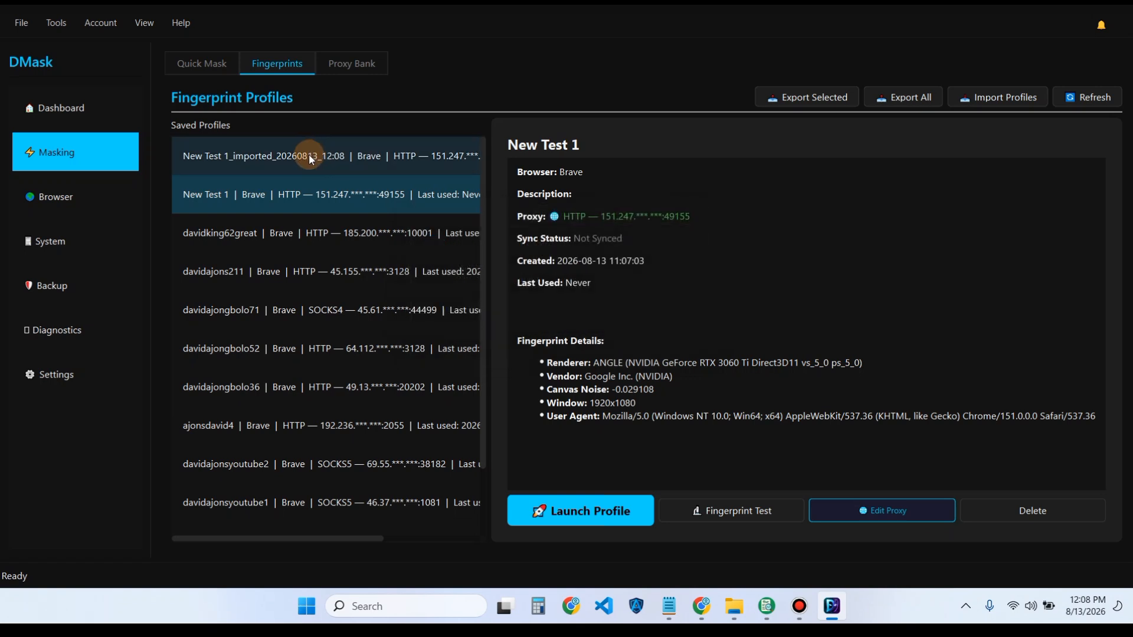
left_click(309, 156)
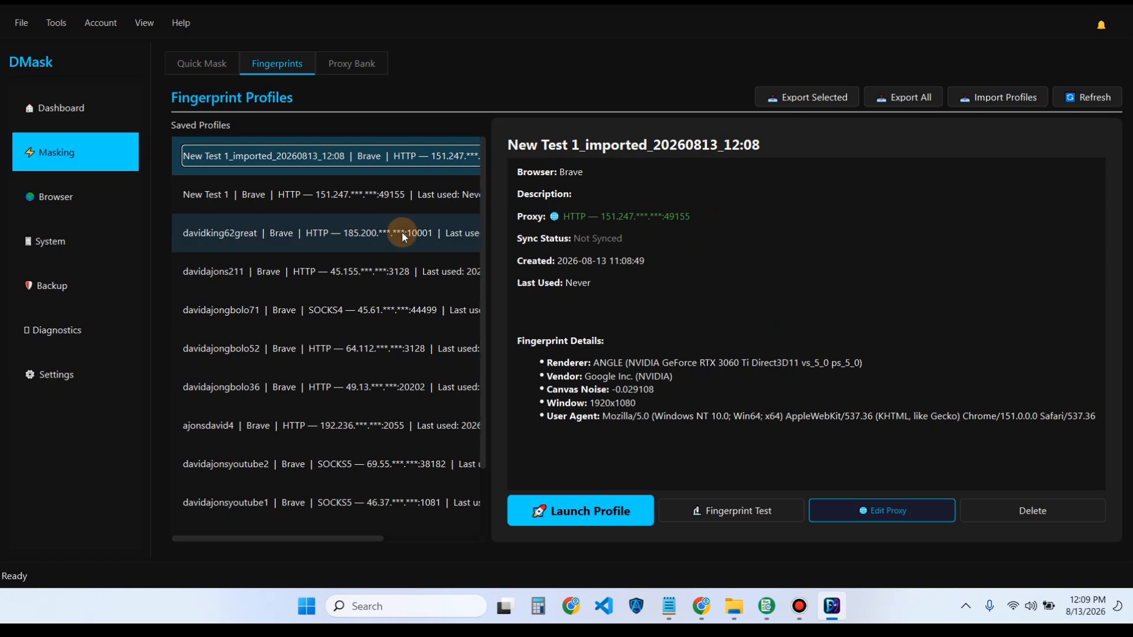
- Launch the imported profile in Brave from its context menu, then close the browser window
right_click(238, 158)
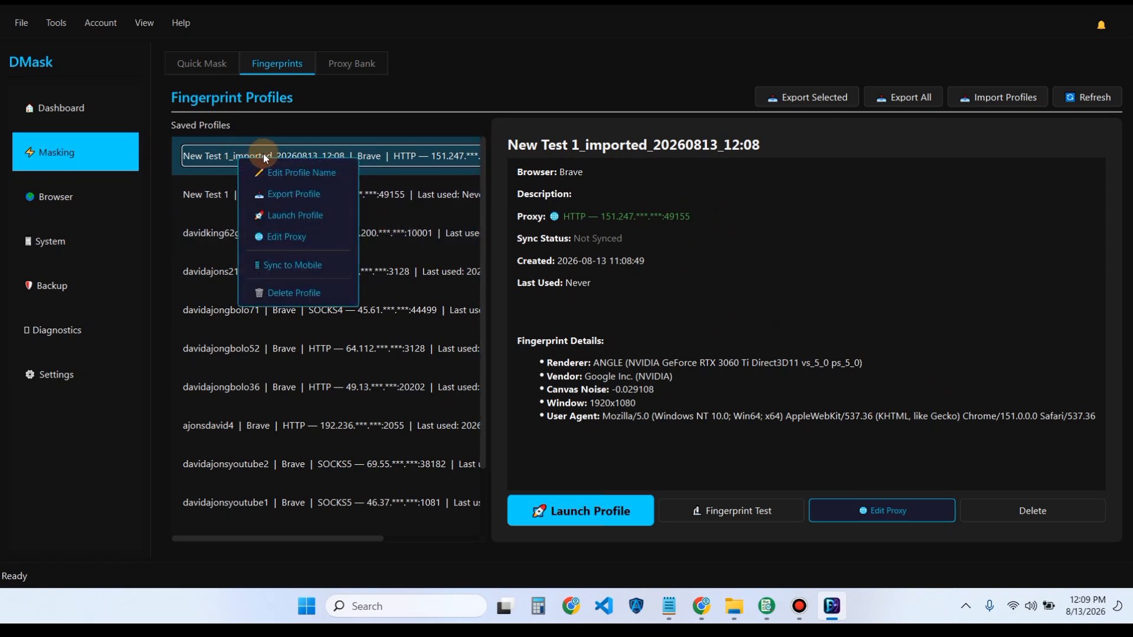
left_click(314, 210)
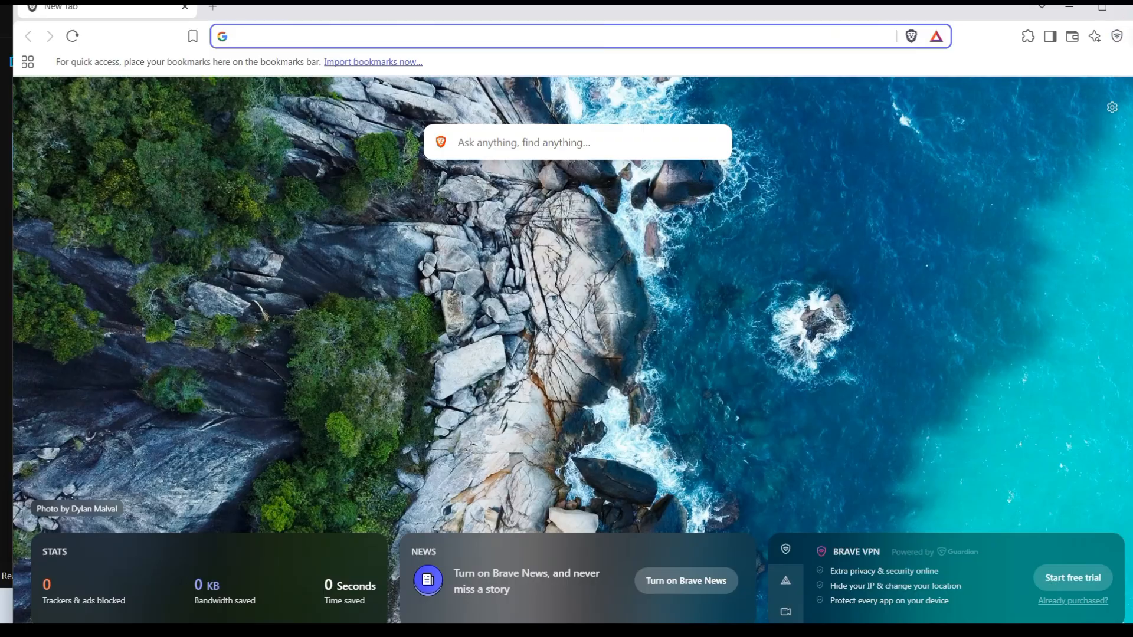
left_click(1126, 10)
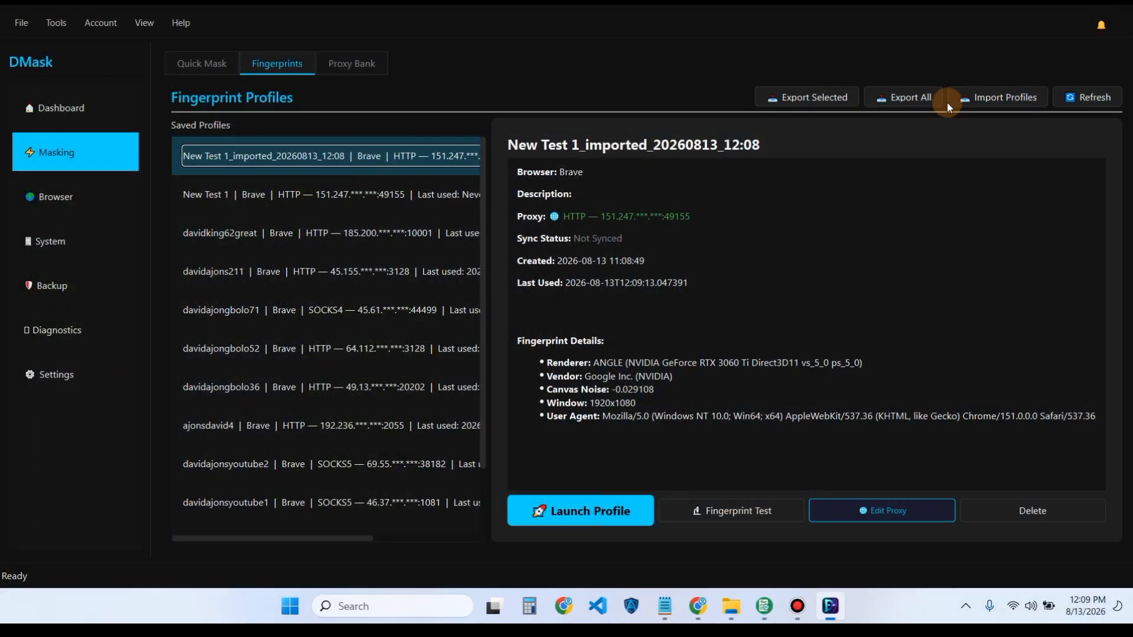
right_click(284, 142)
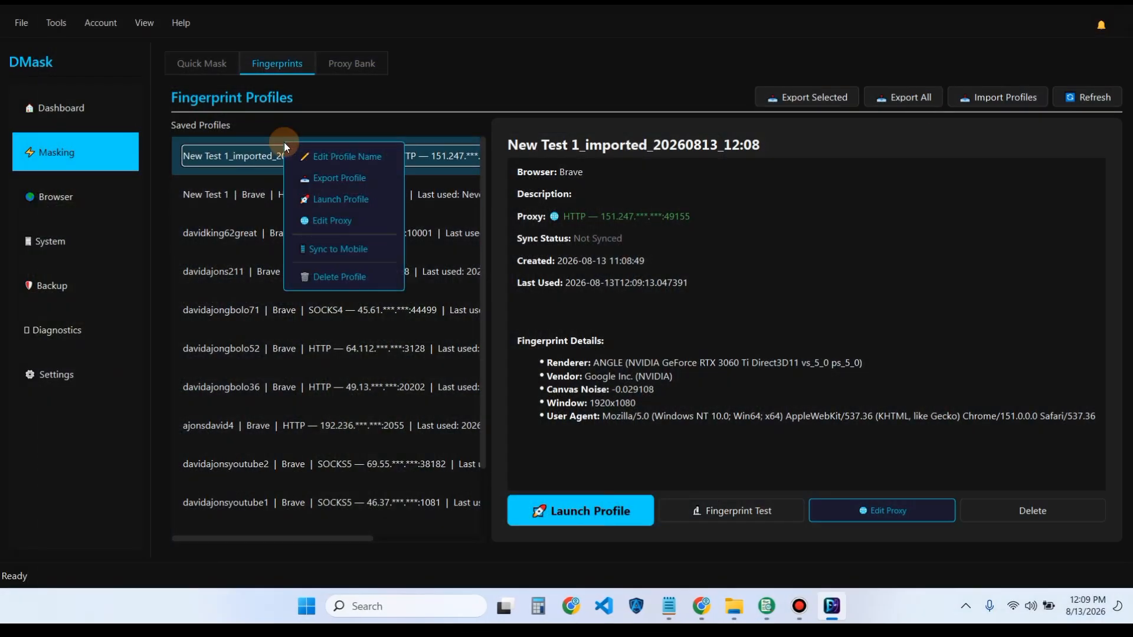
left_click(363, 222)
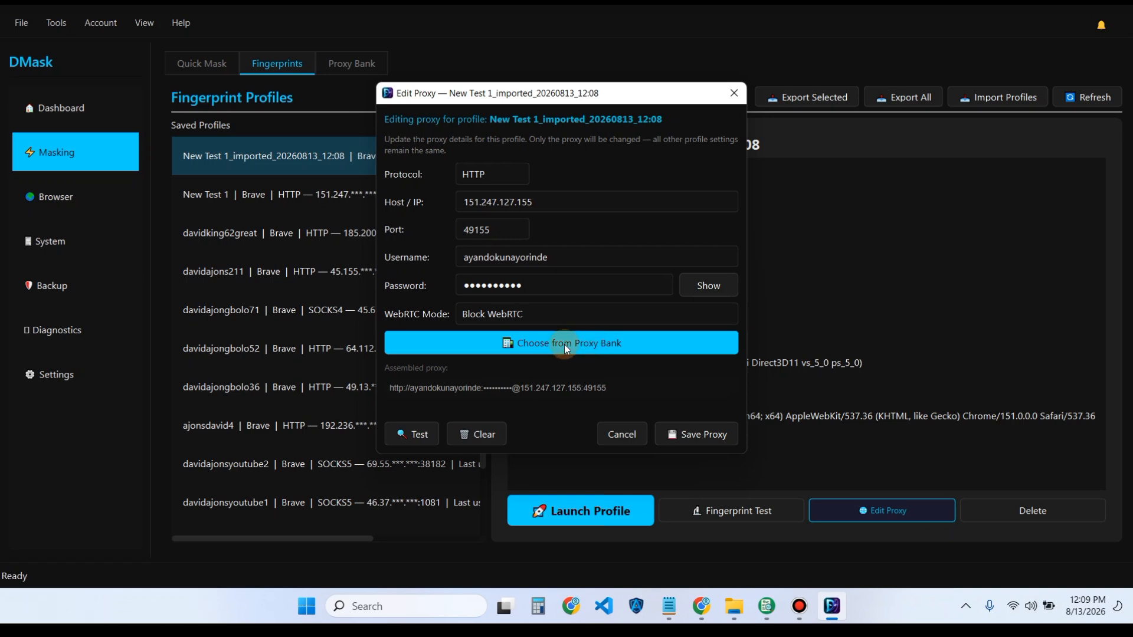
left_click(579, 344)
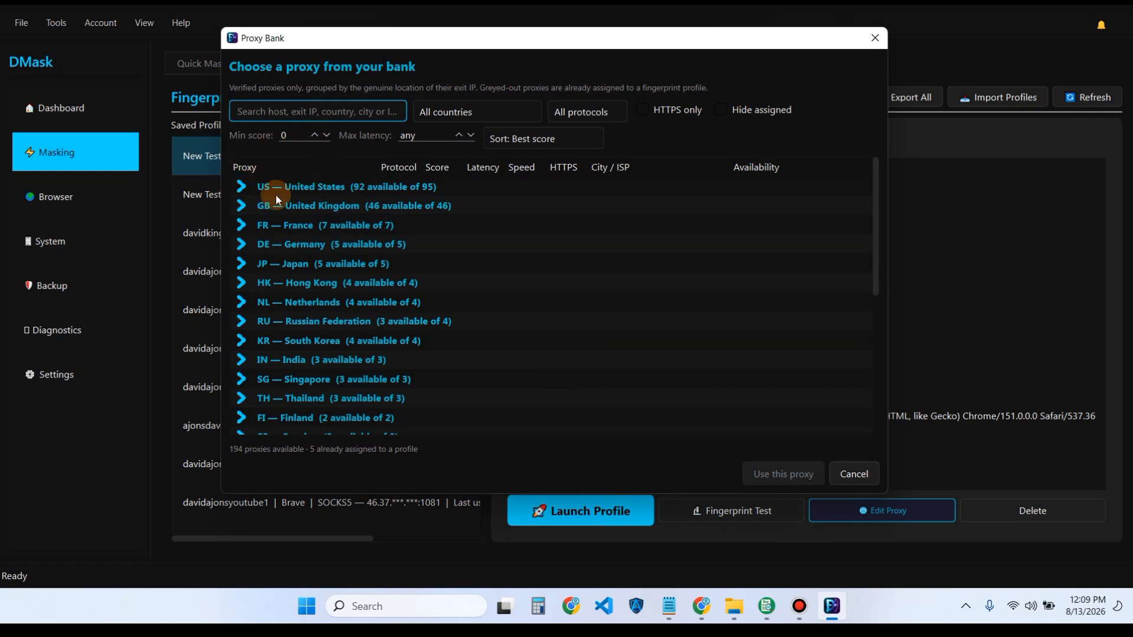
left_click(876, 39)
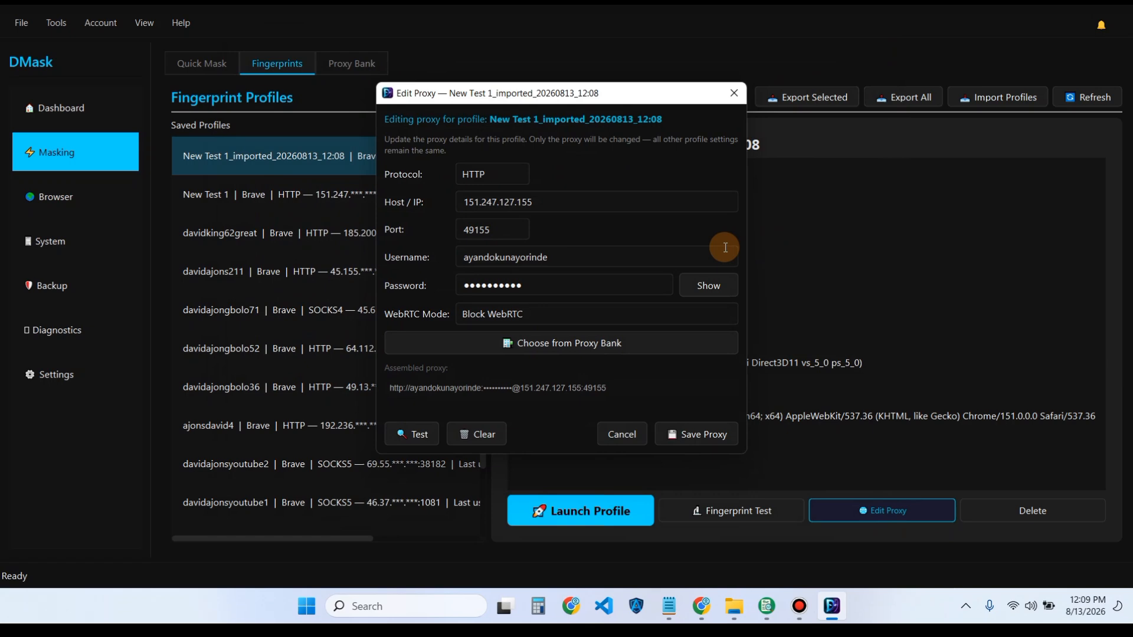
left_click(618, 433)
right_click(313, 158)
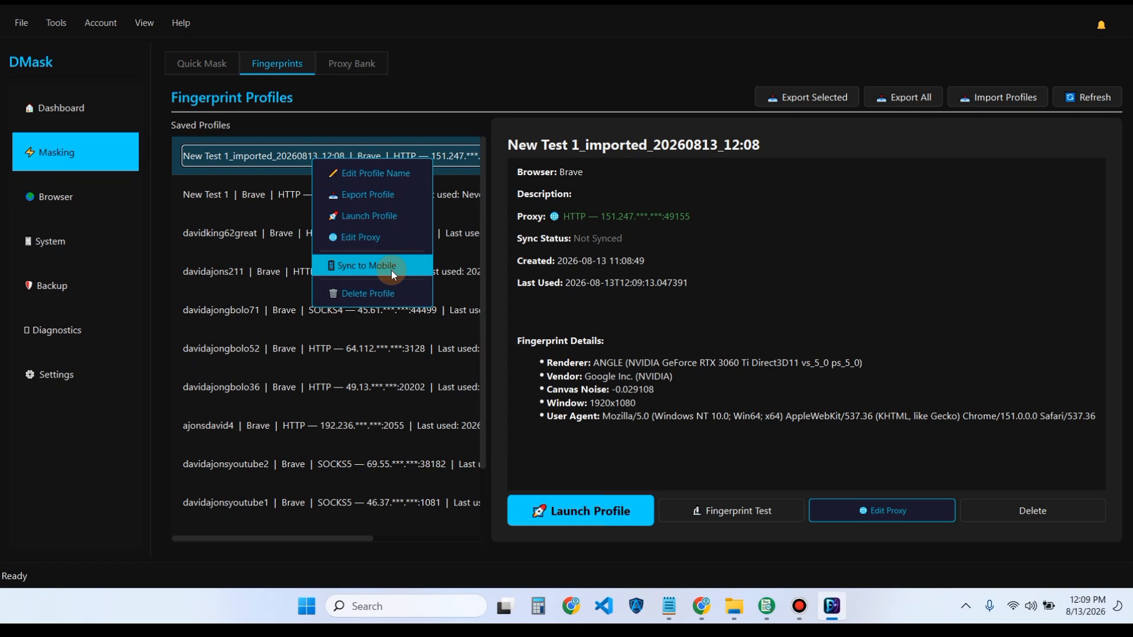
- Delete the imported New Test 1 copy with confirmation, then view the original New Test 1 details
left_click(374, 293)
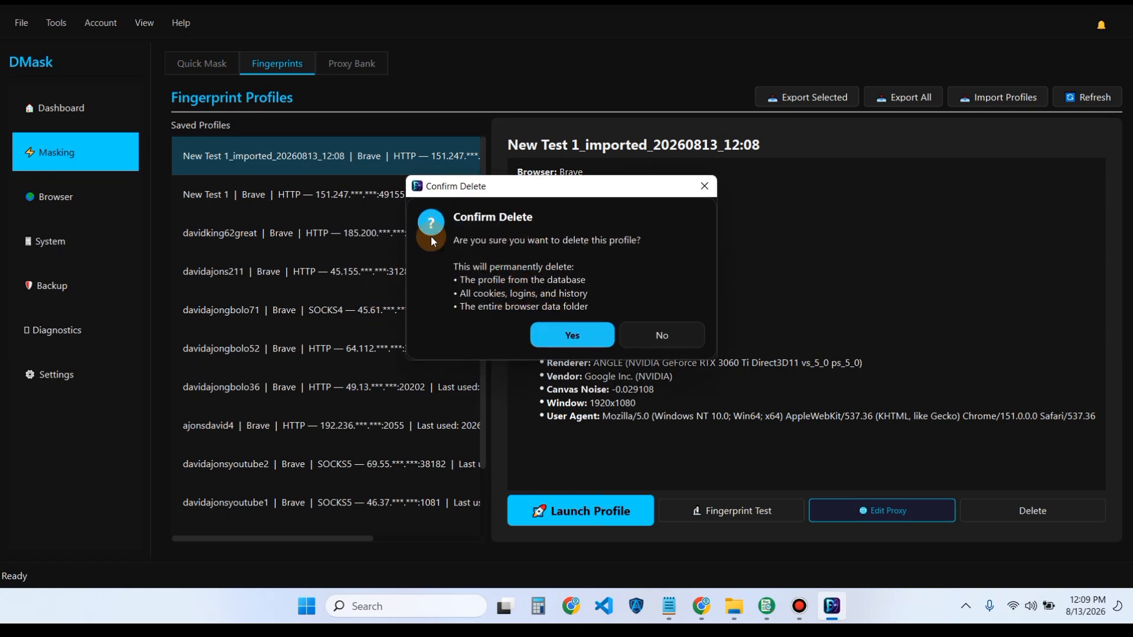
left_click(567, 336)
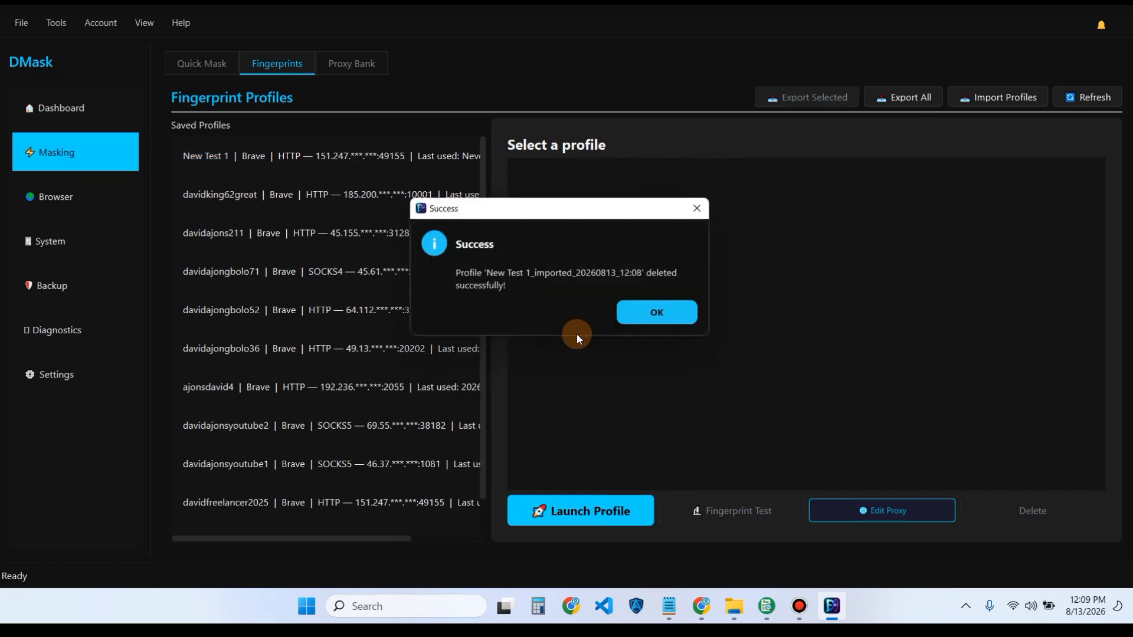
left_click(655, 313)
left_click(351, 167)
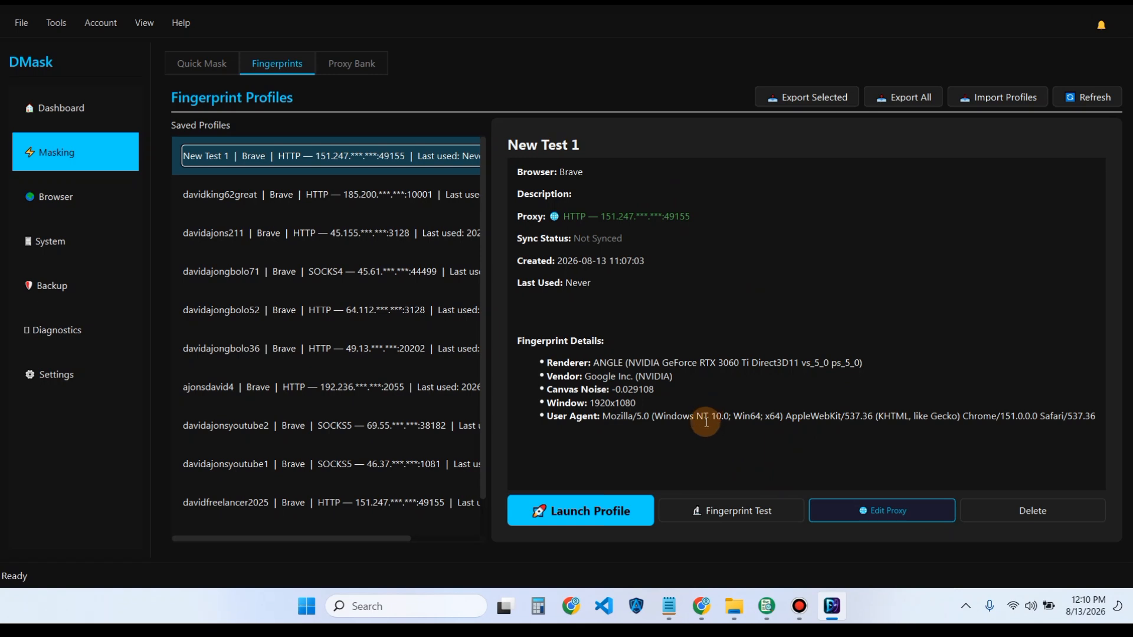
- Run the Fingerprint Test for New Test 1 and check its identity digest a4ebf91193da3ad3
left_click(751, 518)
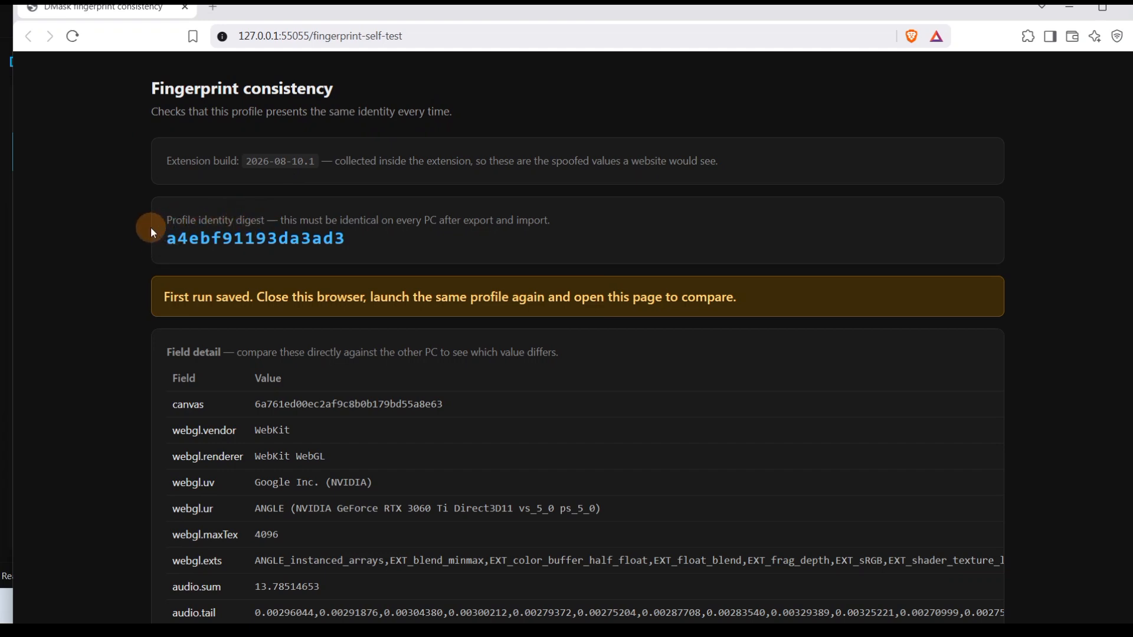
left_click_drag(161, 237, 347, 239)
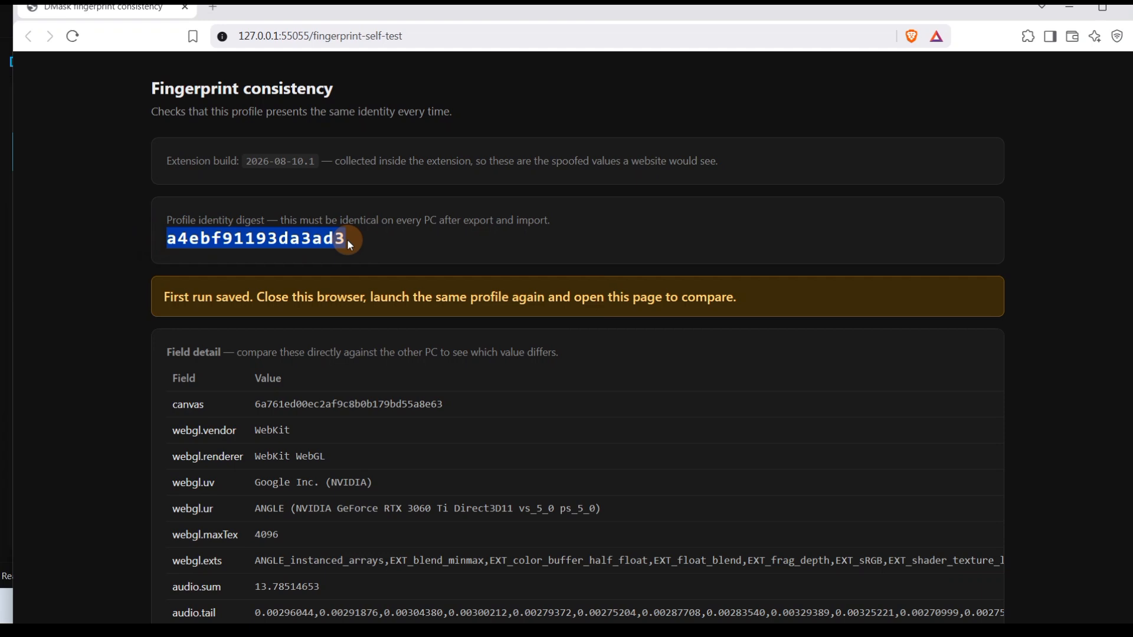
left_click(297, 214)
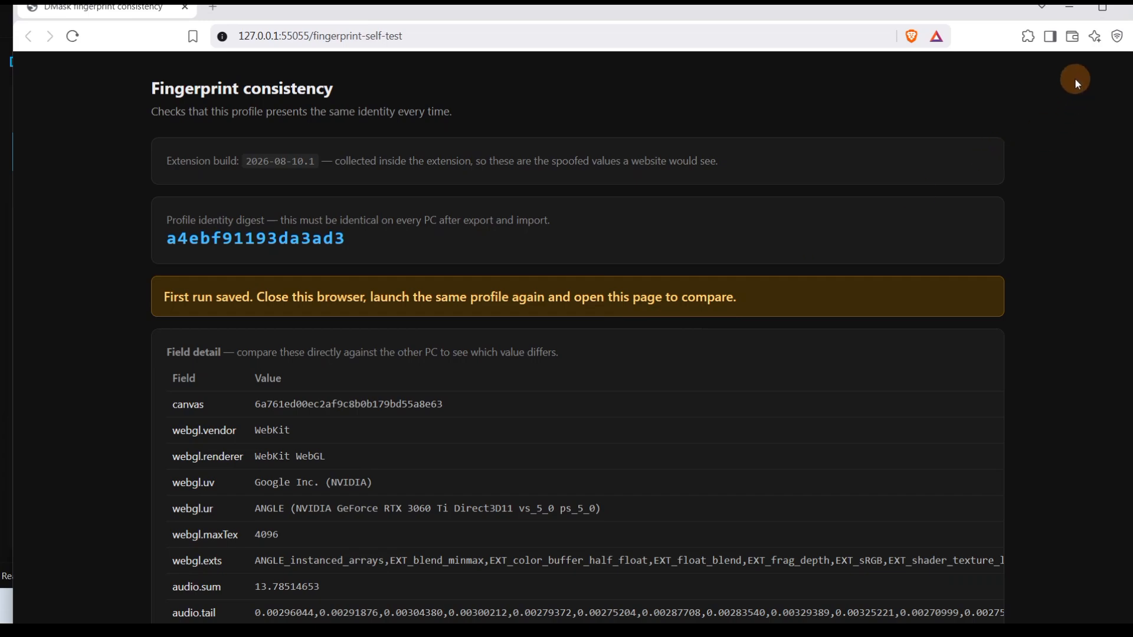
- Close Brave, rerun New Test 1's fingerprint test, and compare the identity digest a4ebf91193da3ad3
left_click(1124, 7)
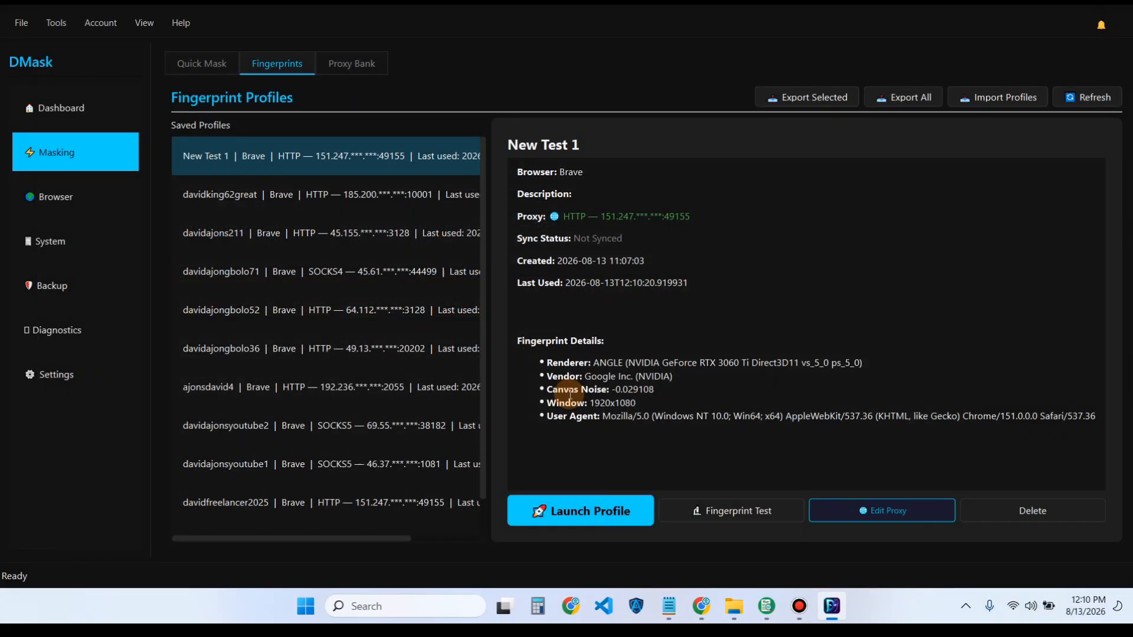
left_click(737, 511)
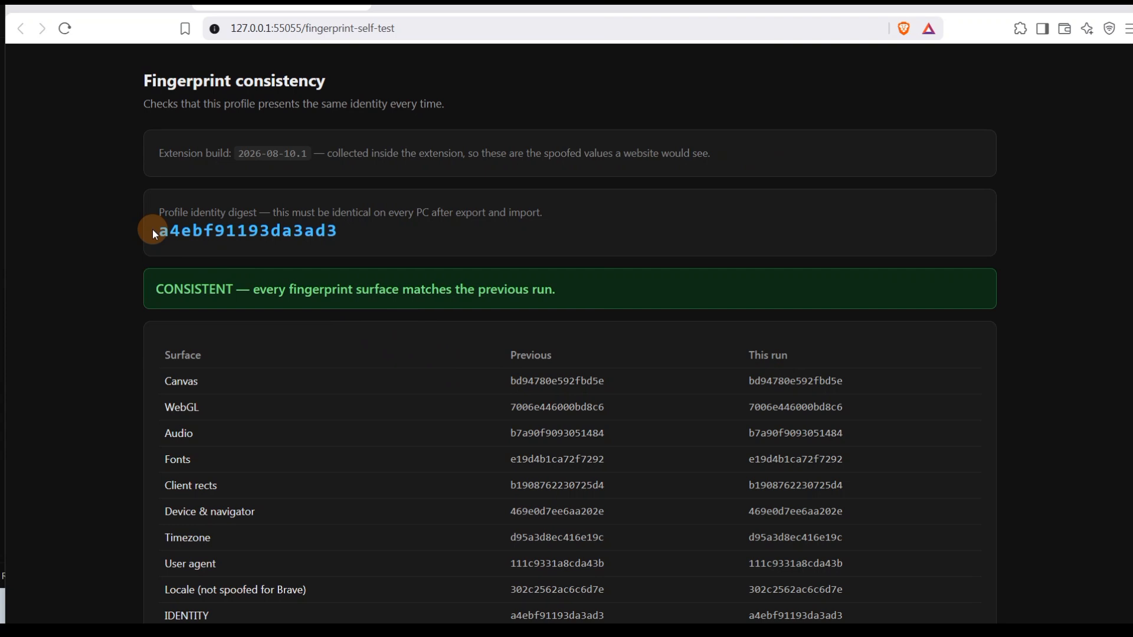
mouse_move(153, 231)
left_mouse_down()
mouse_move(333, 232)
mouse_move(156, 231)
left_mouse_up()
scroll(615, 399, "down", 5)
scroll(614, 399, "up", 5)
left_click_drag(347, 231, 173, 231)
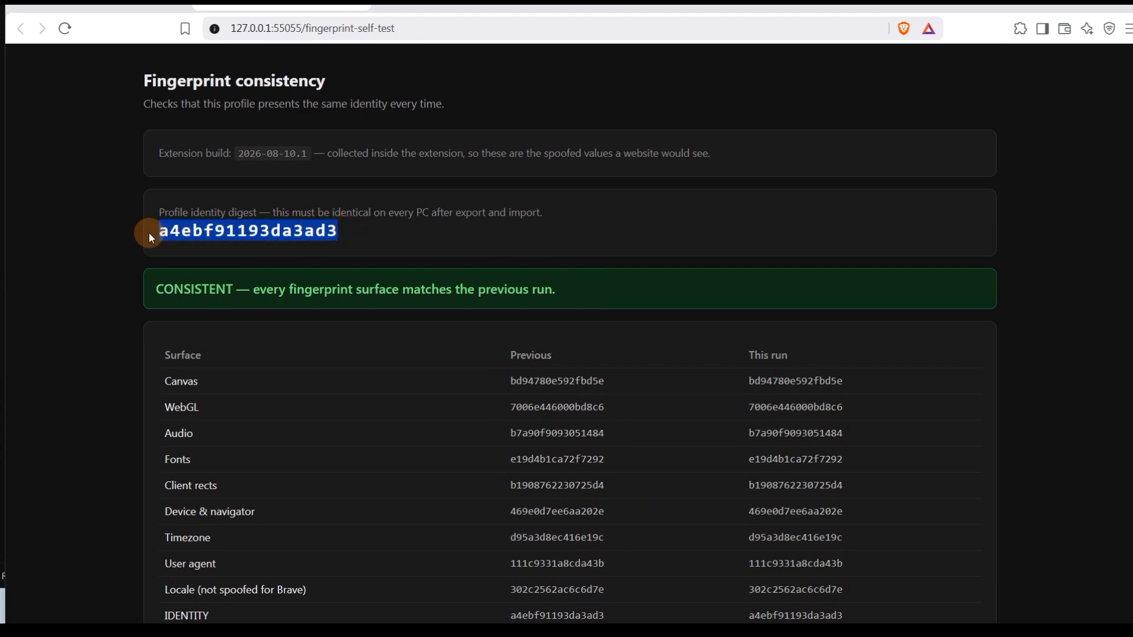
- Review the CONSISTENT surface table and field details, including the America/Los_Angeles timezone
scroll(513, 430, "down", 3)
left_click_drag(533, 159, 582, 338)
left_click(582, 339)
scroll(586, 345, "down", 5)
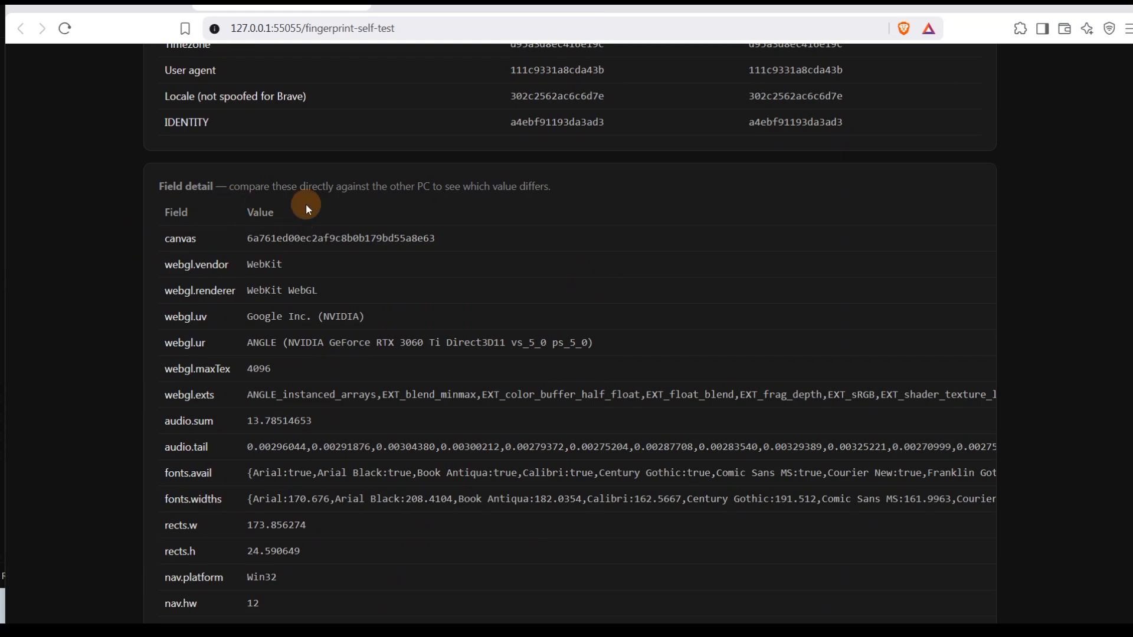
scroll(279, 361, "down", 6)
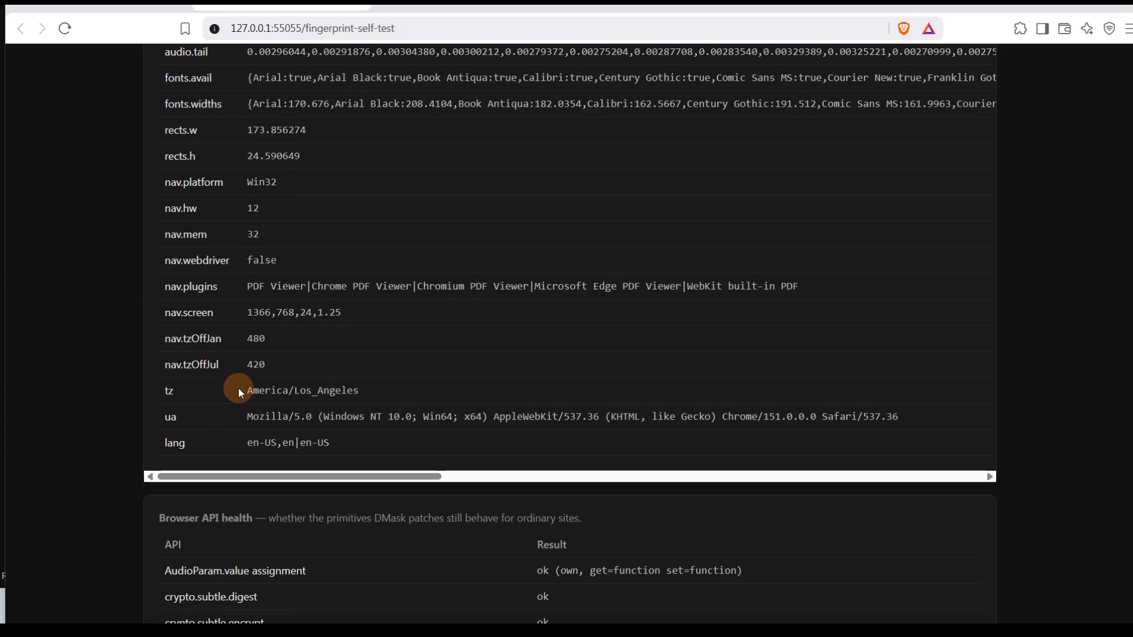
left_click_drag(239, 391, 391, 391)
left_click(394, 405)
scroll(398, 403, "down", 1)
scroll(264, 389, "up", 8)
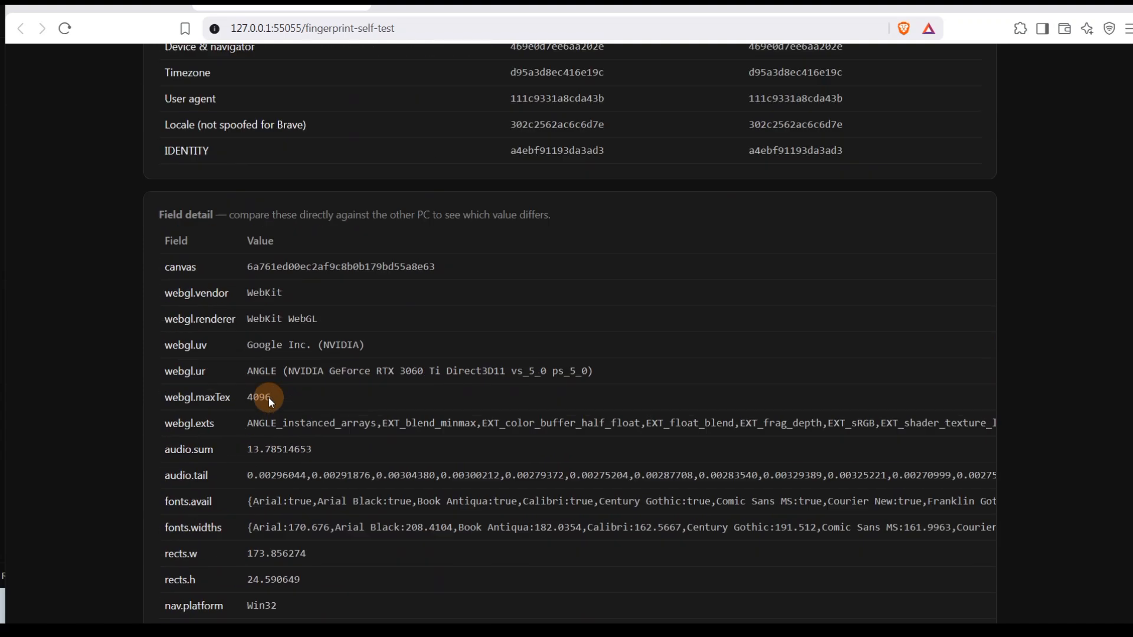
scroll(269, 400, "up", 8)
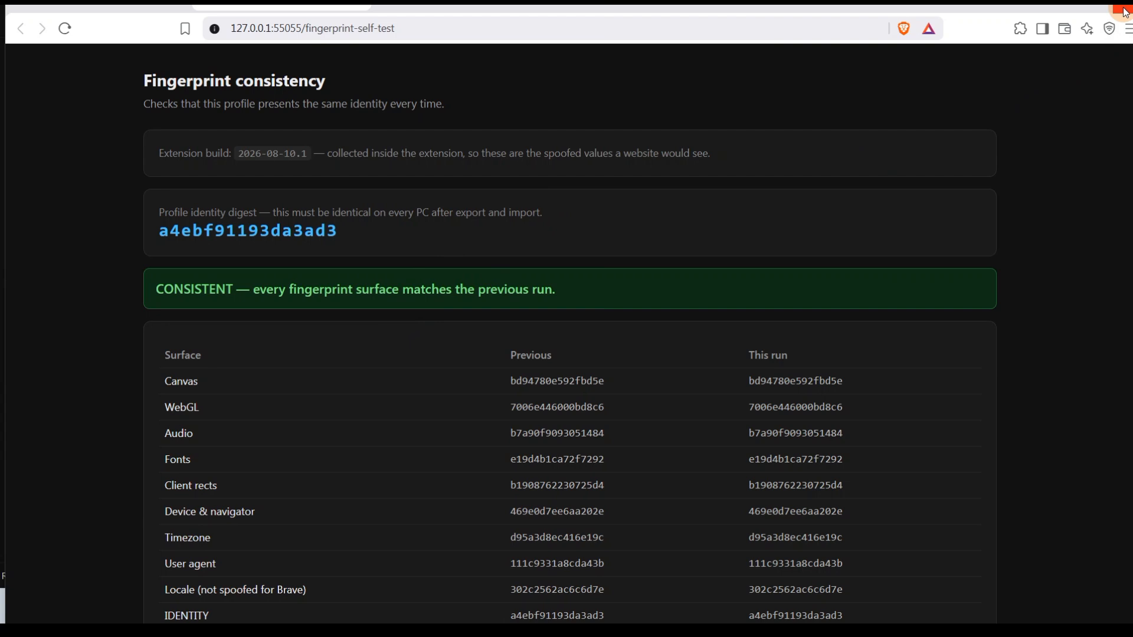
- Load fiverr.com in Brave, scroll through the page, then close Brave choosing Close all
left_click(207, 13)
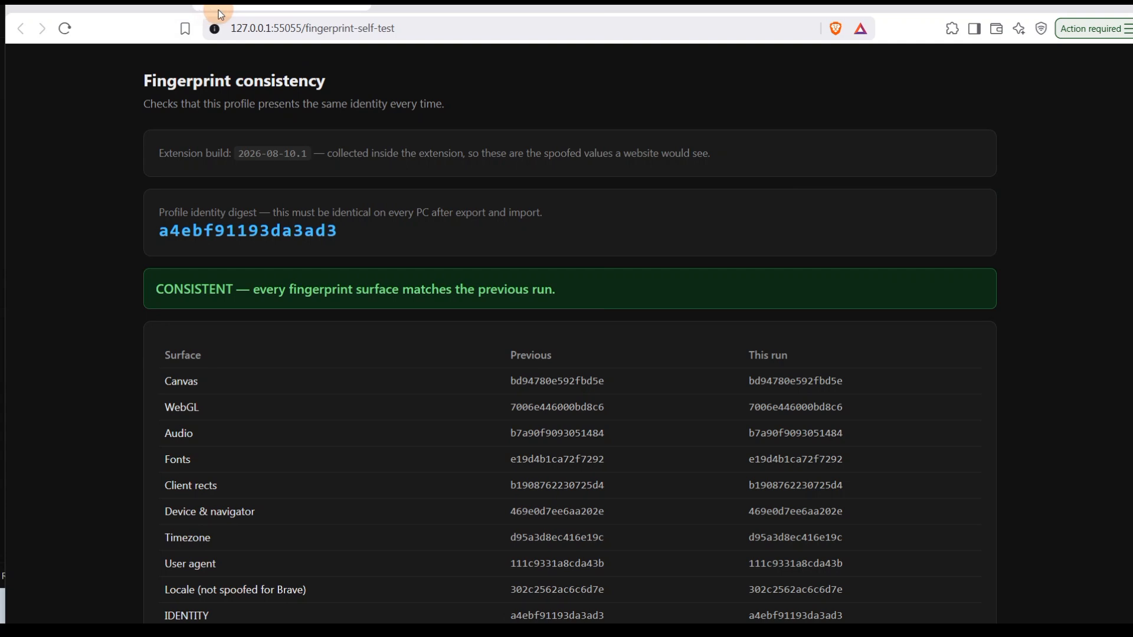
left_click(407, 27)
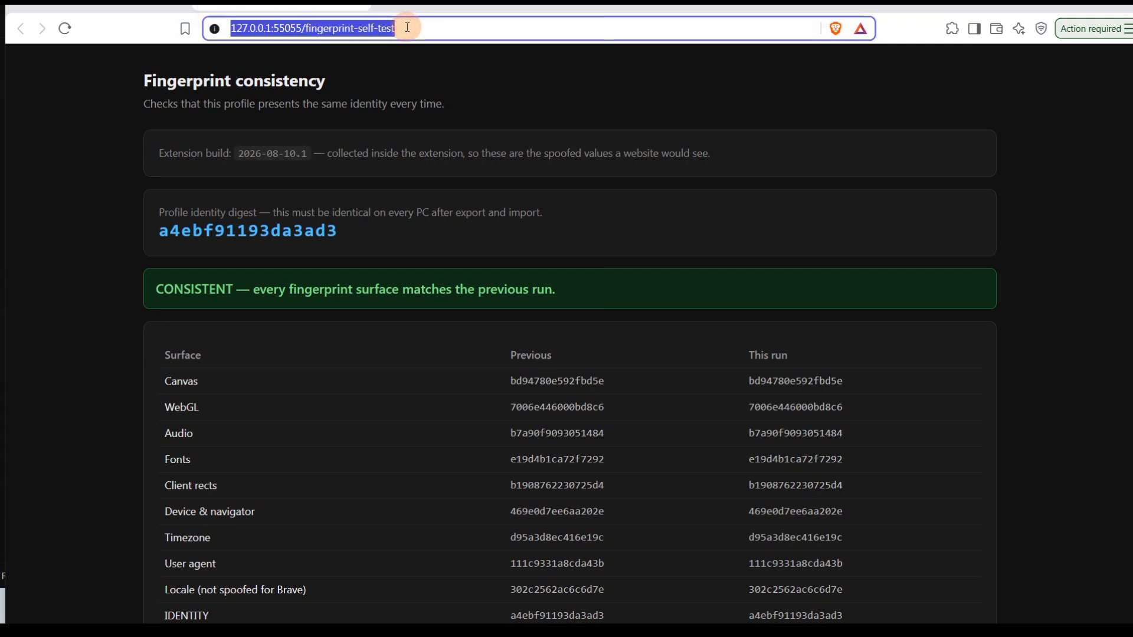
type("fiverr.com")
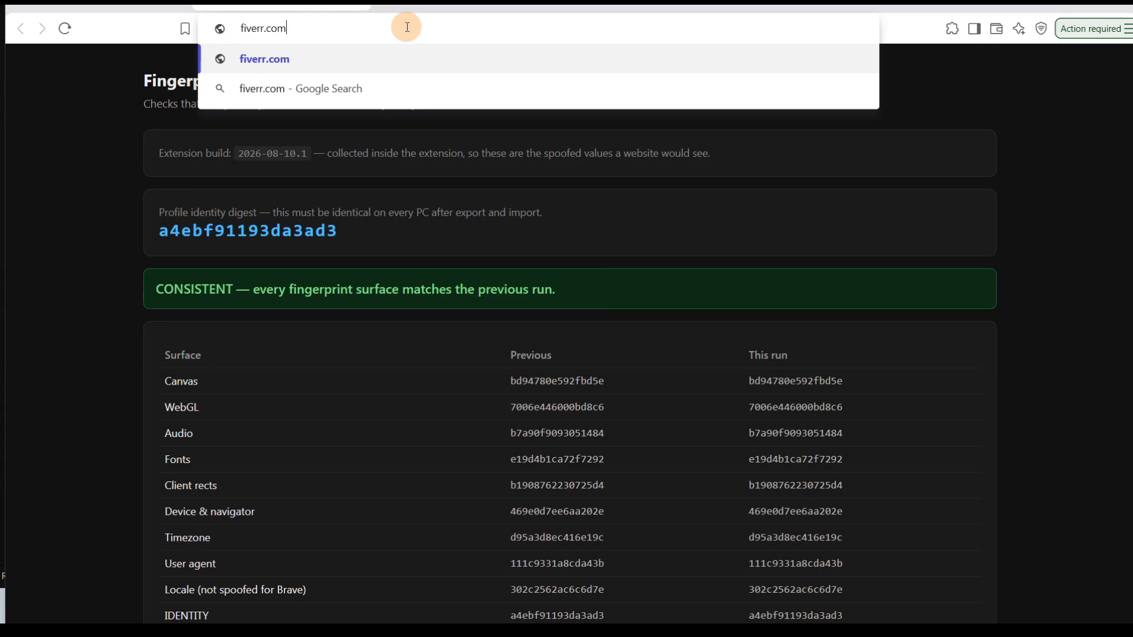
key("Return")
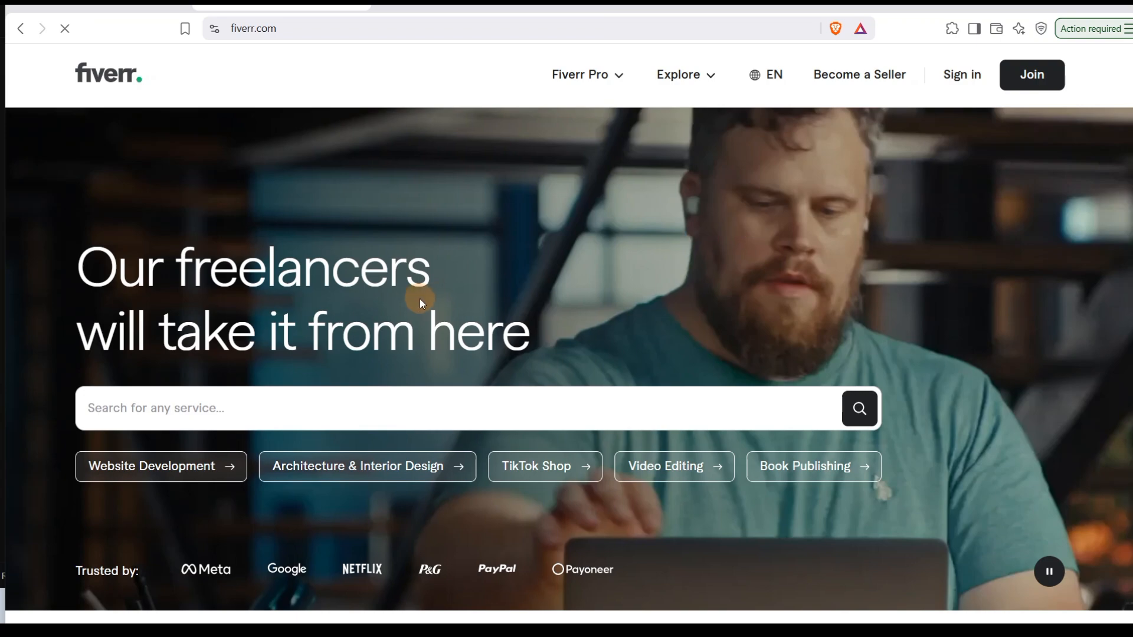
scroll(473, 283, "down", 20)
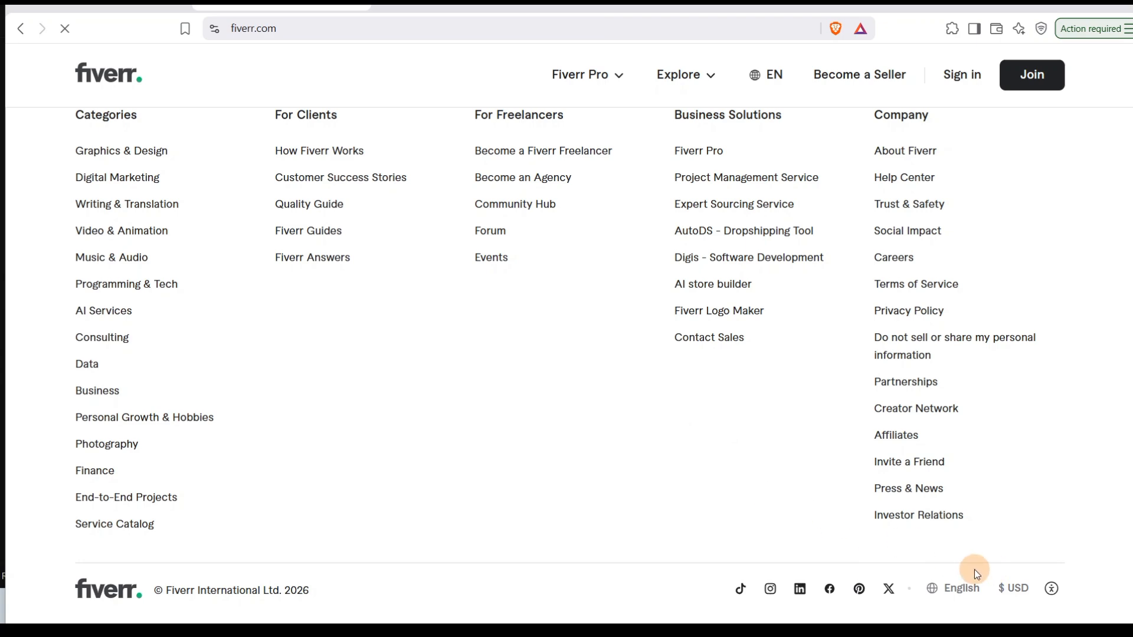
scroll(249, 332, "up", 20)
scroll(249, 330, "up", 8)
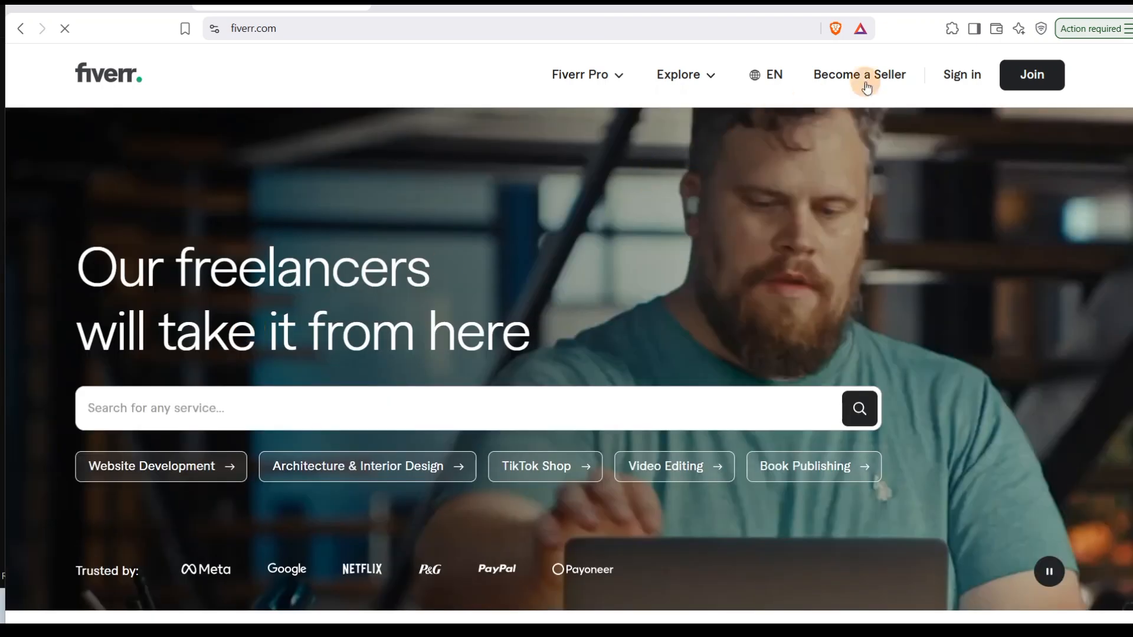
left_click(1126, 12)
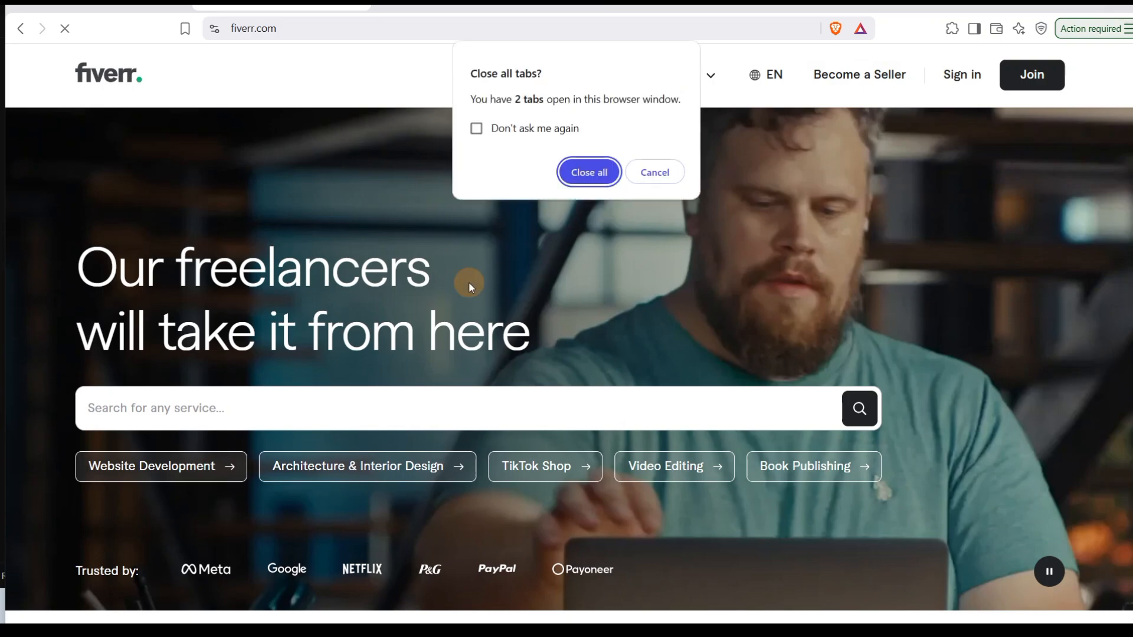
left_click(589, 172)
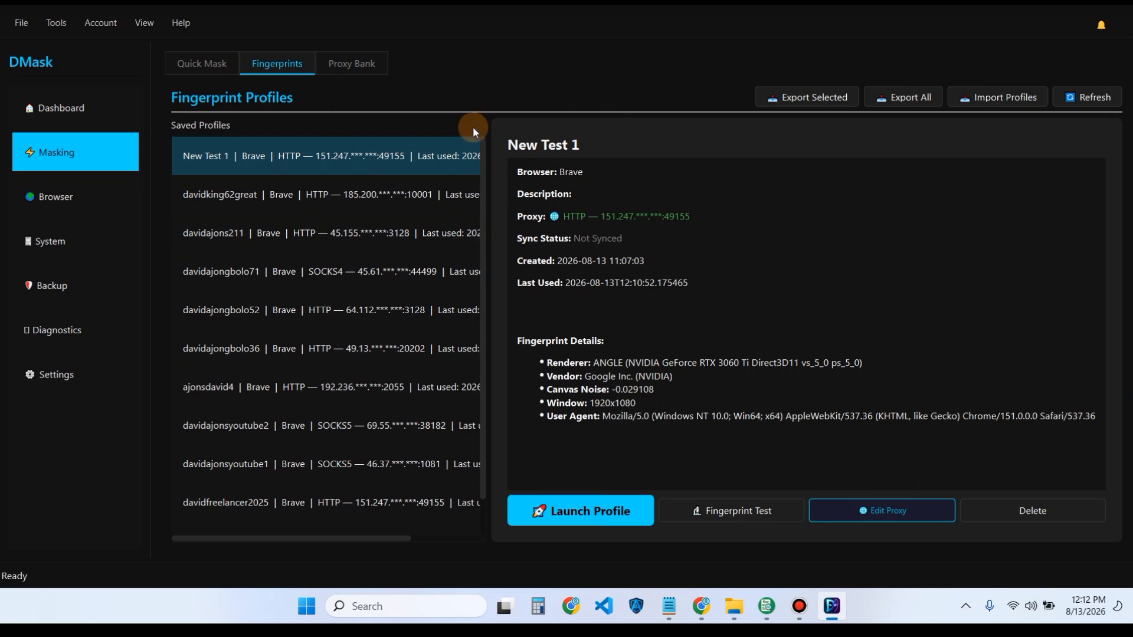
- Open the Proxy Bank page, holding 213 proxies, and its Import Proxies dialog
left_click(356, 67)
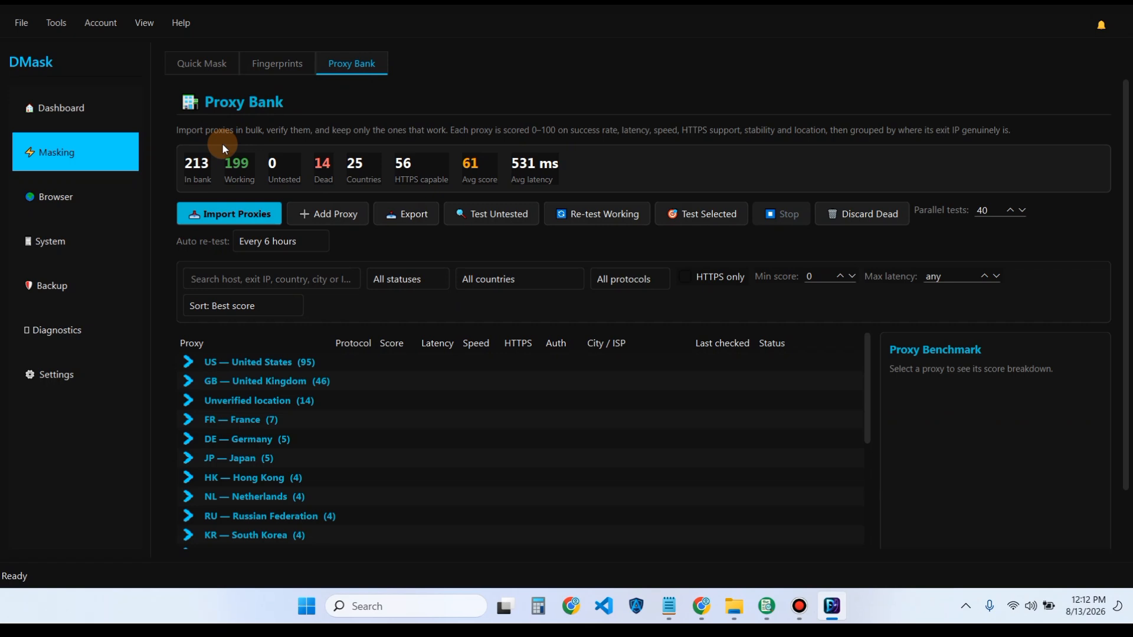
left_click(235, 214)
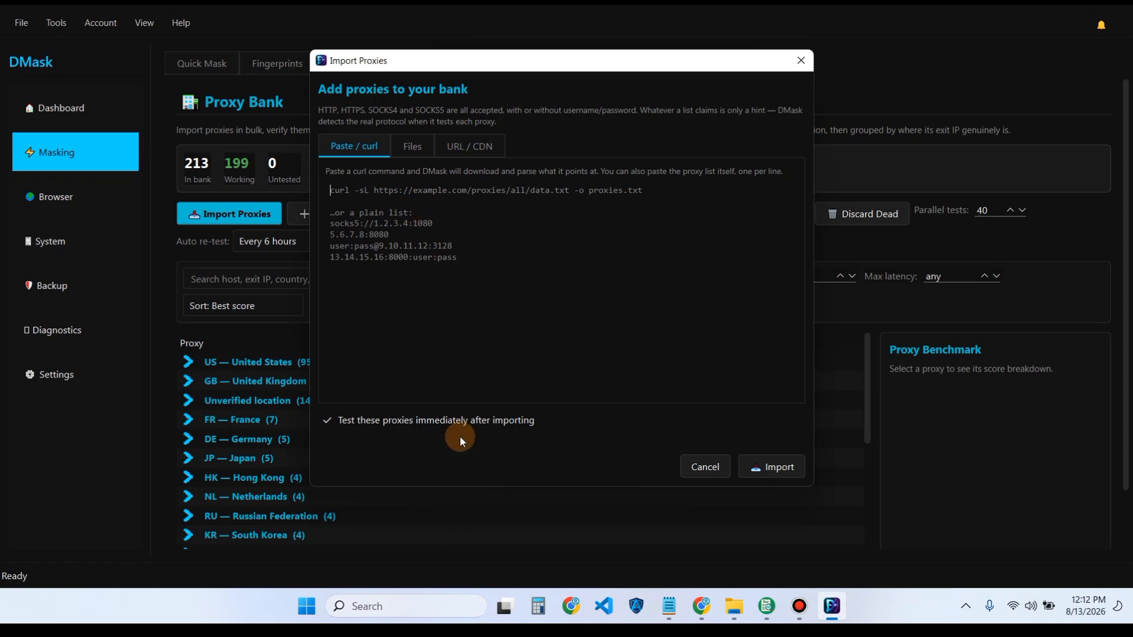
- Look over the Files and URL / CDN import options, cancelling the file picker and the dialog
left_click(411, 148)
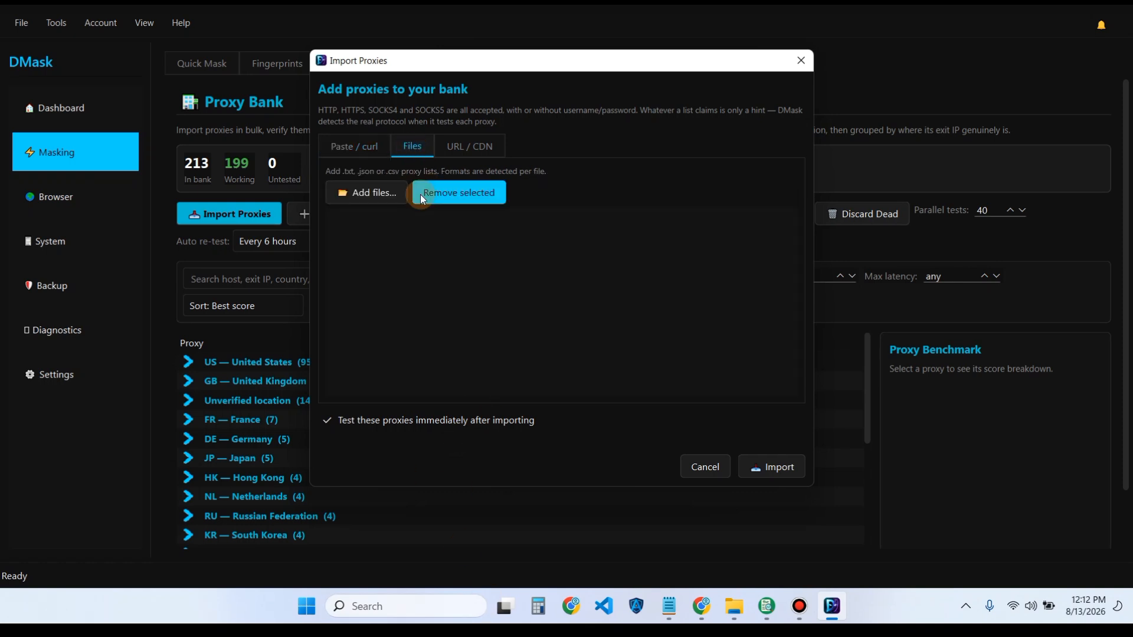
left_click(377, 197)
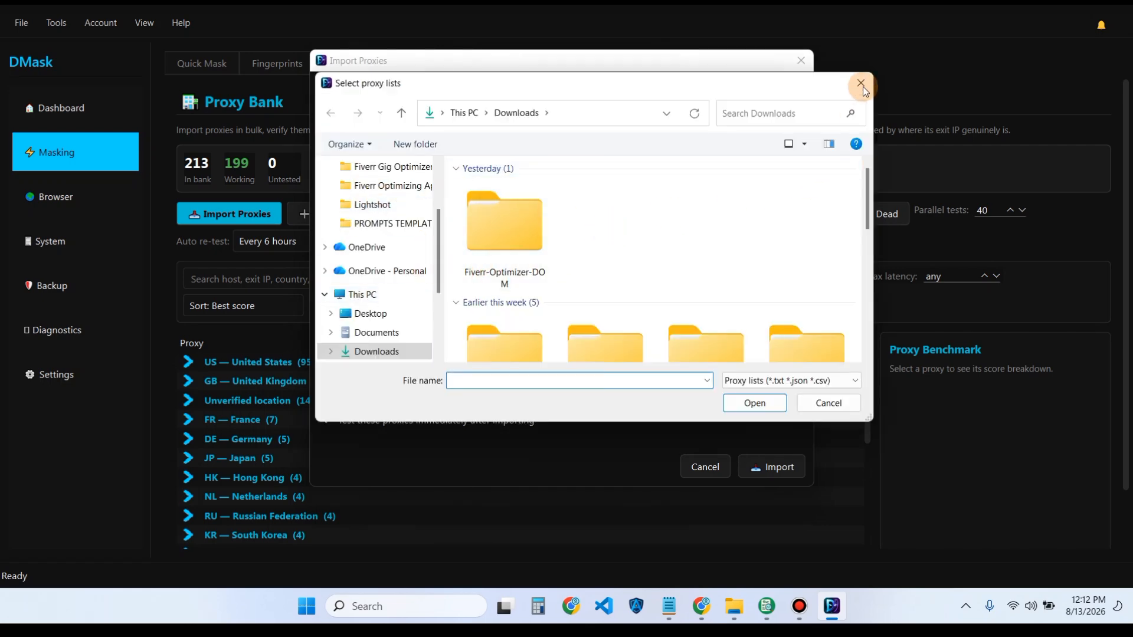
left_click(832, 404)
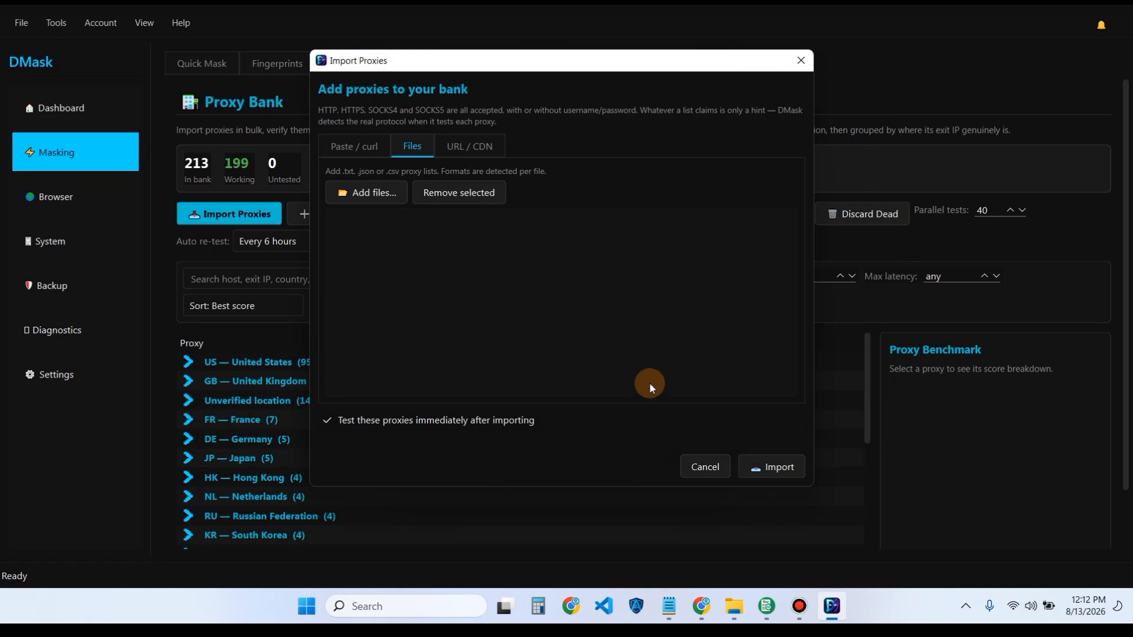
left_click(478, 145)
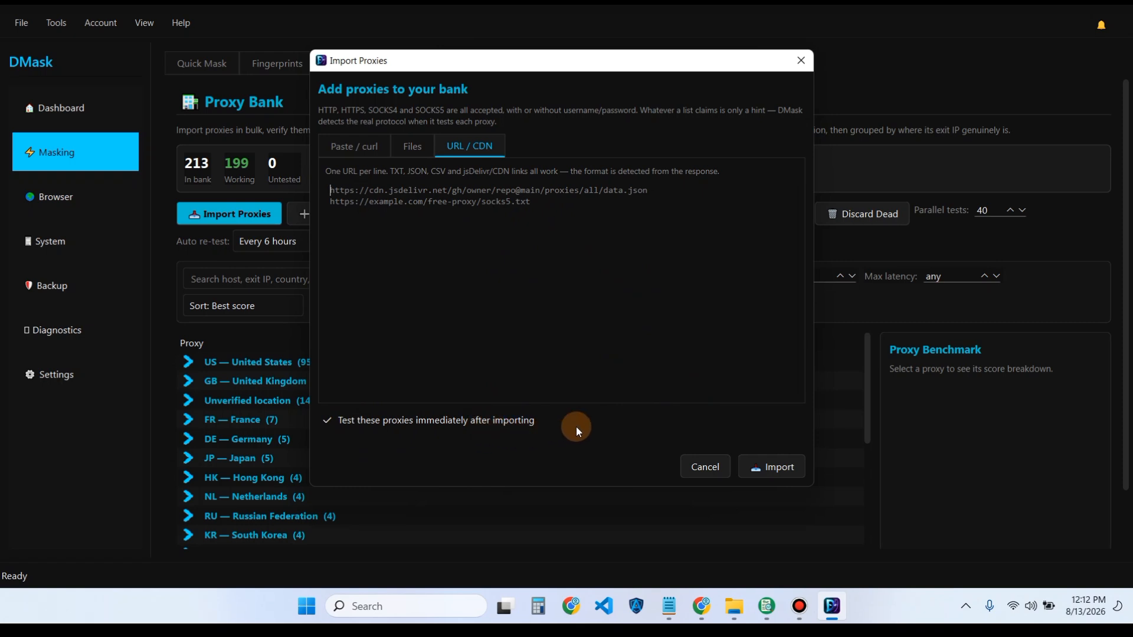
left_click(711, 467)
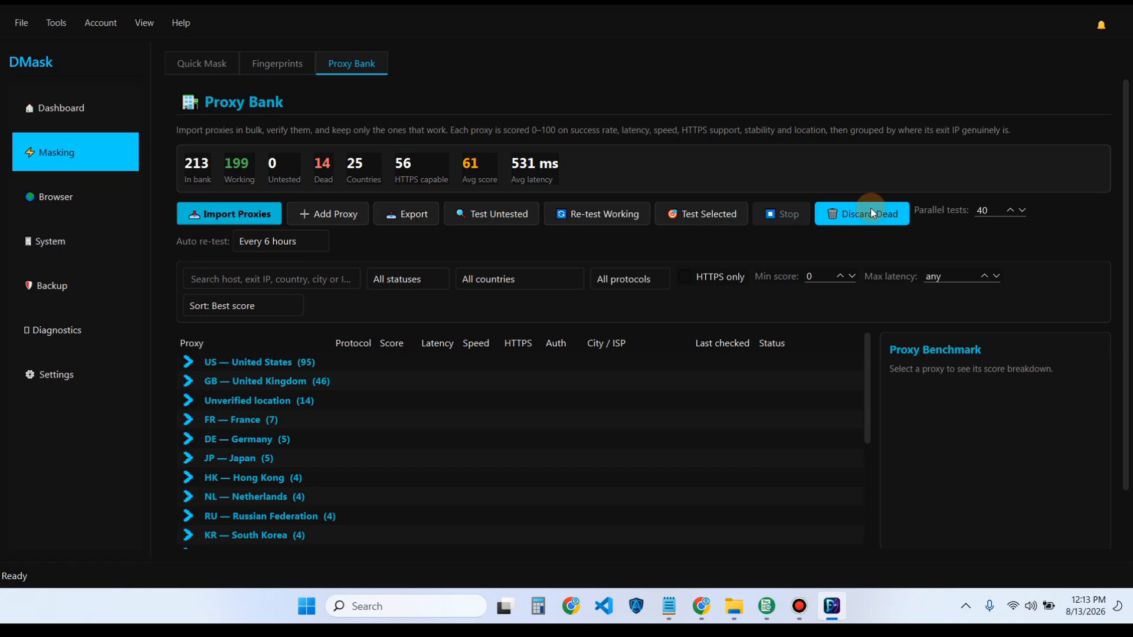
left_click(331, 221)
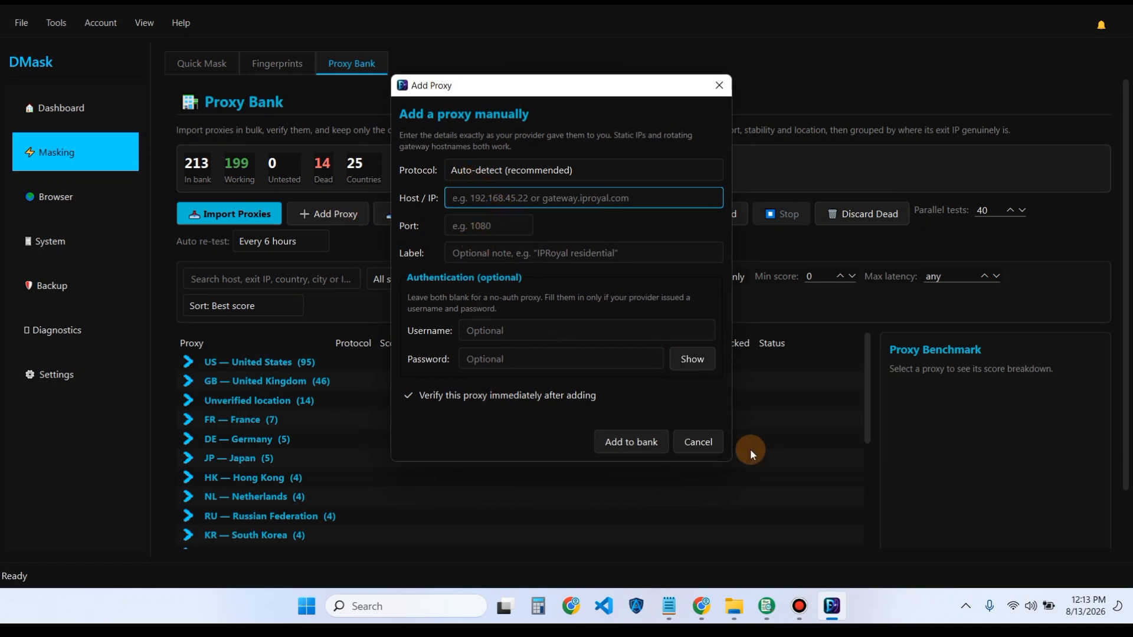
left_click(696, 442)
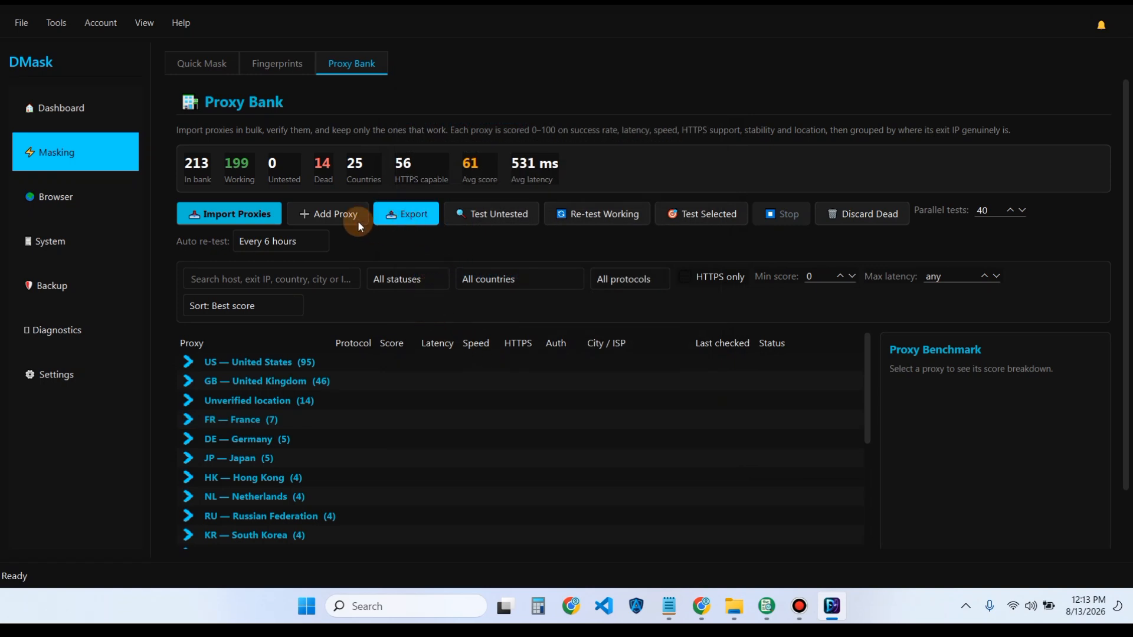
left_click(409, 216)
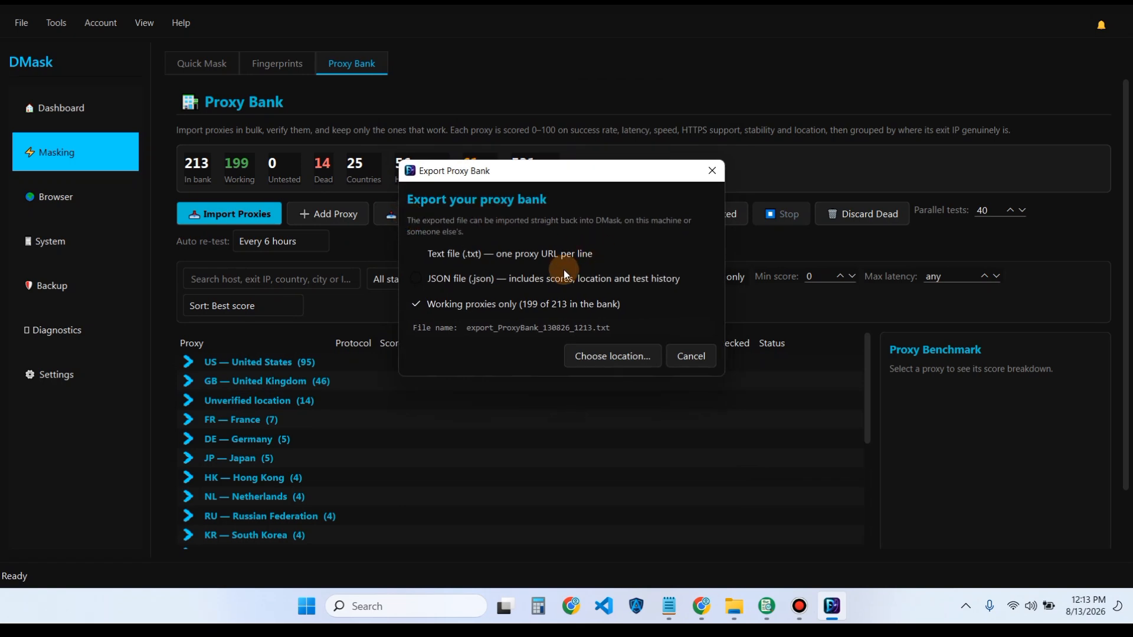
left_click(689, 355)
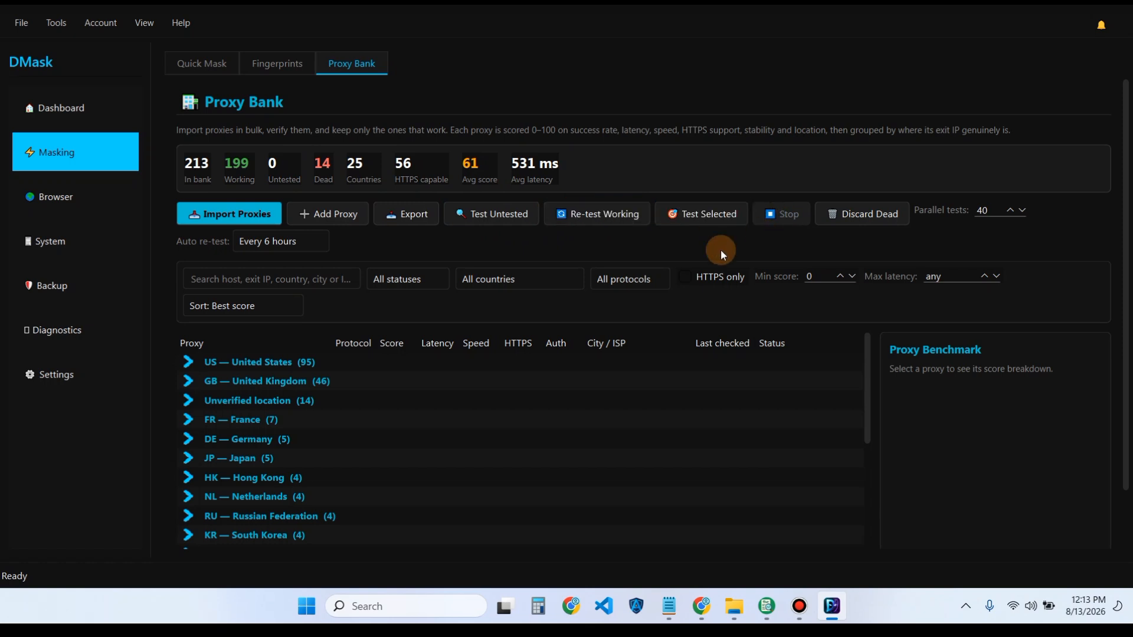
- Expand and collapse the United States and United Kingdom proxy groups to browse them
left_click(187, 361)
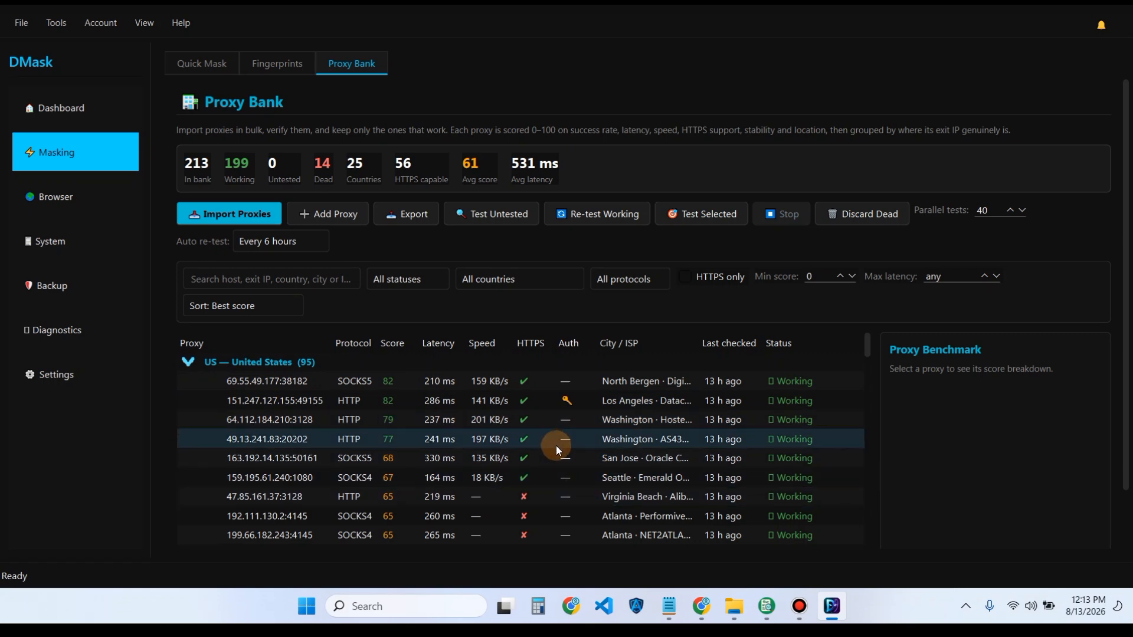
scroll(559, 447, "down", 4)
scroll(561, 447, "up", 5)
left_click(188, 363)
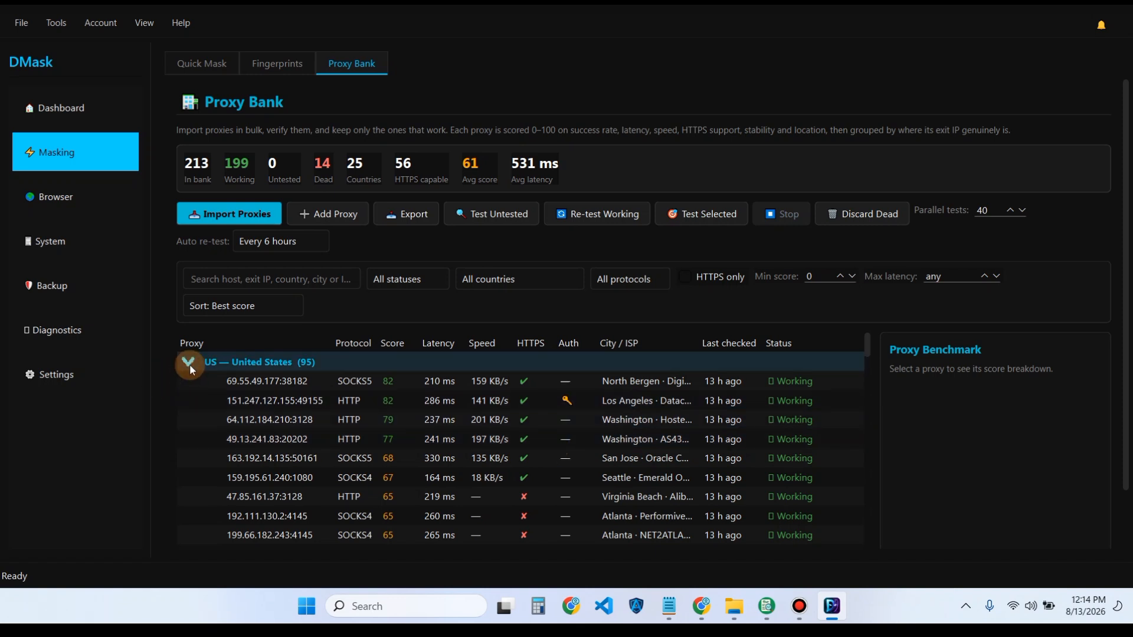
left_click(189, 362)
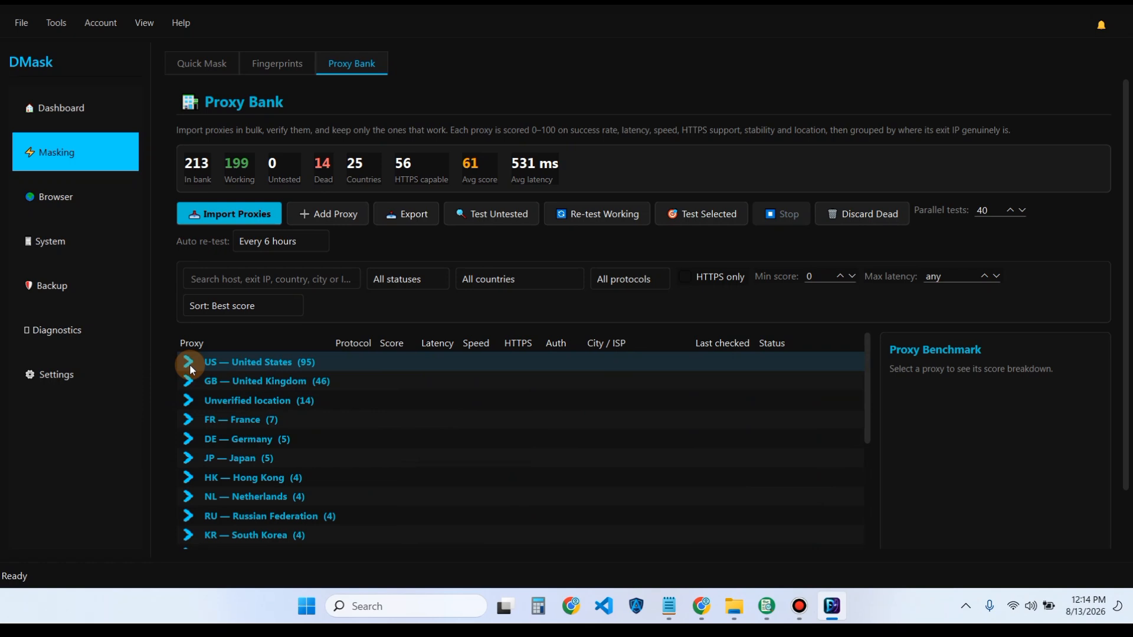
left_click(186, 381)
left_click(186, 386)
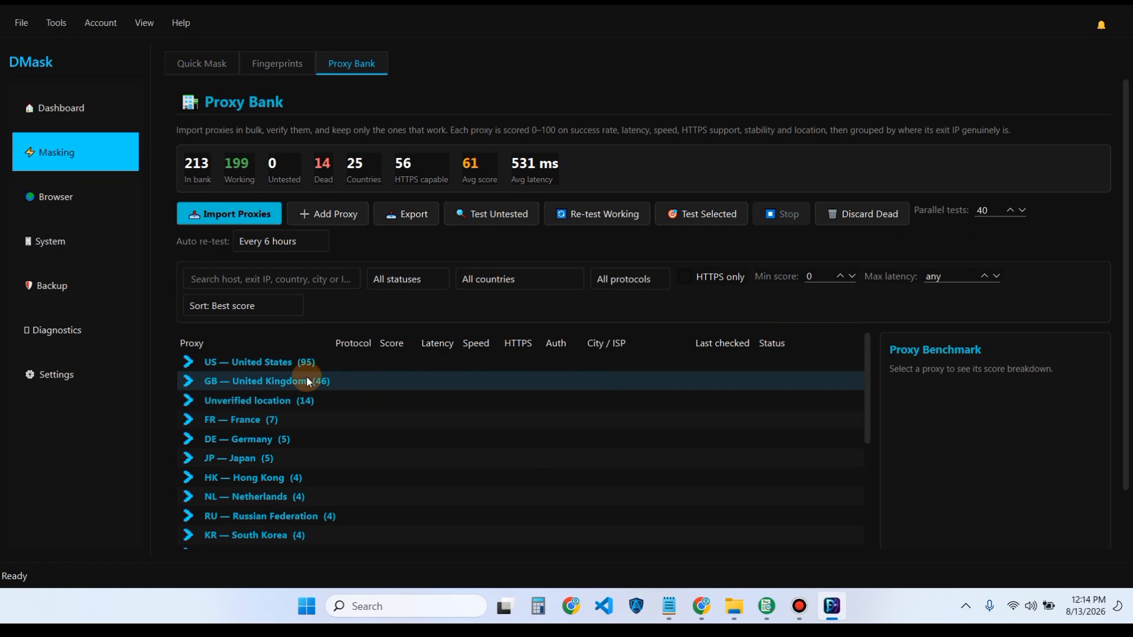
- View proxy 69.55.49.177's benchmark breakdown (score 82), then return to Fingerprint Profiles
left_click(299, 362)
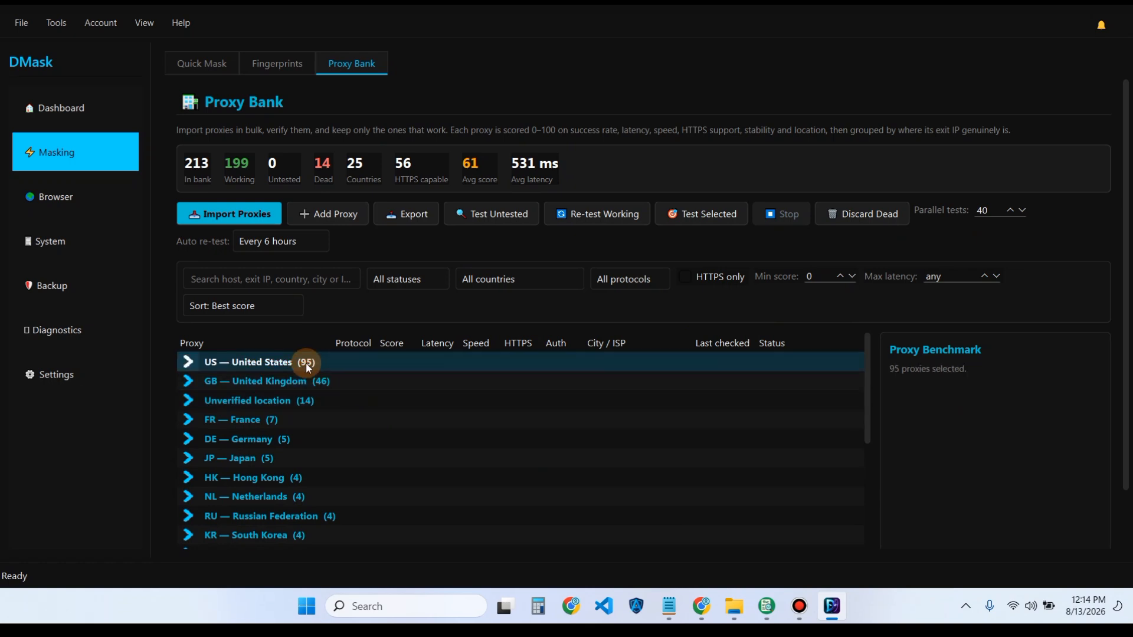
left_click(187, 369)
left_click(232, 384)
scroll(1076, 441, "down", 2)
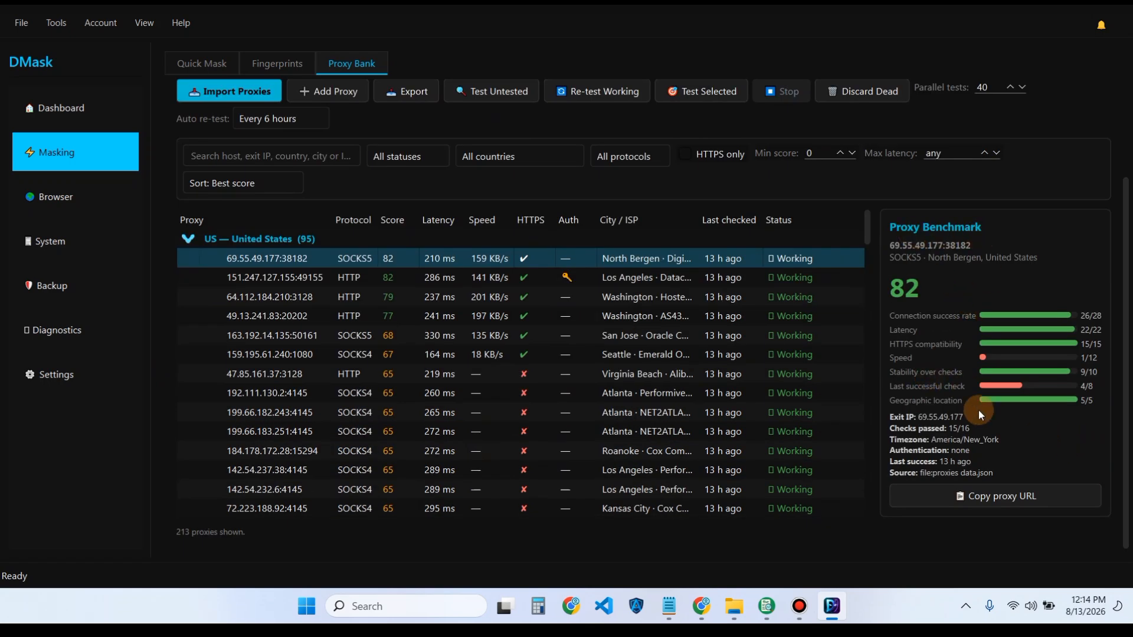
scroll(990, 316, "up", 2)
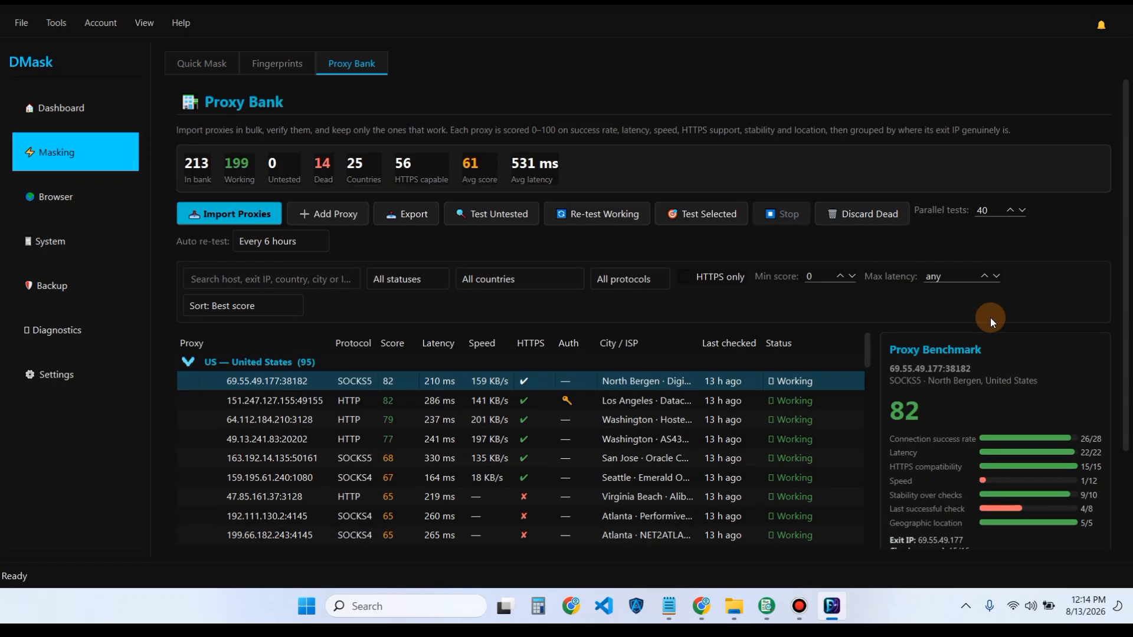
left_click(188, 363)
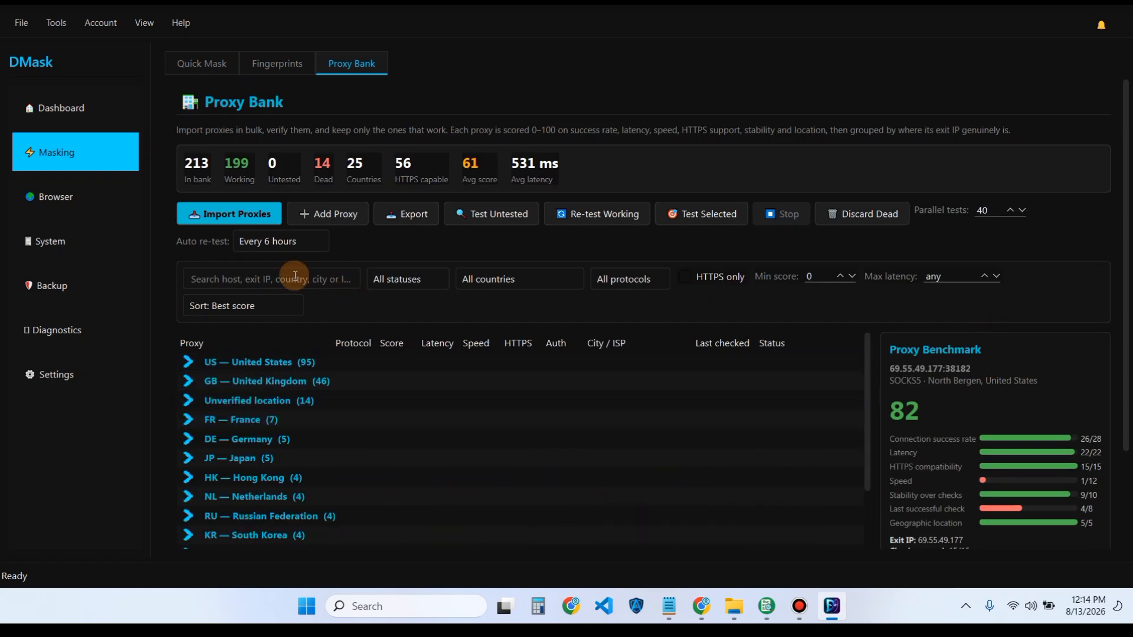
left_click(288, 65)
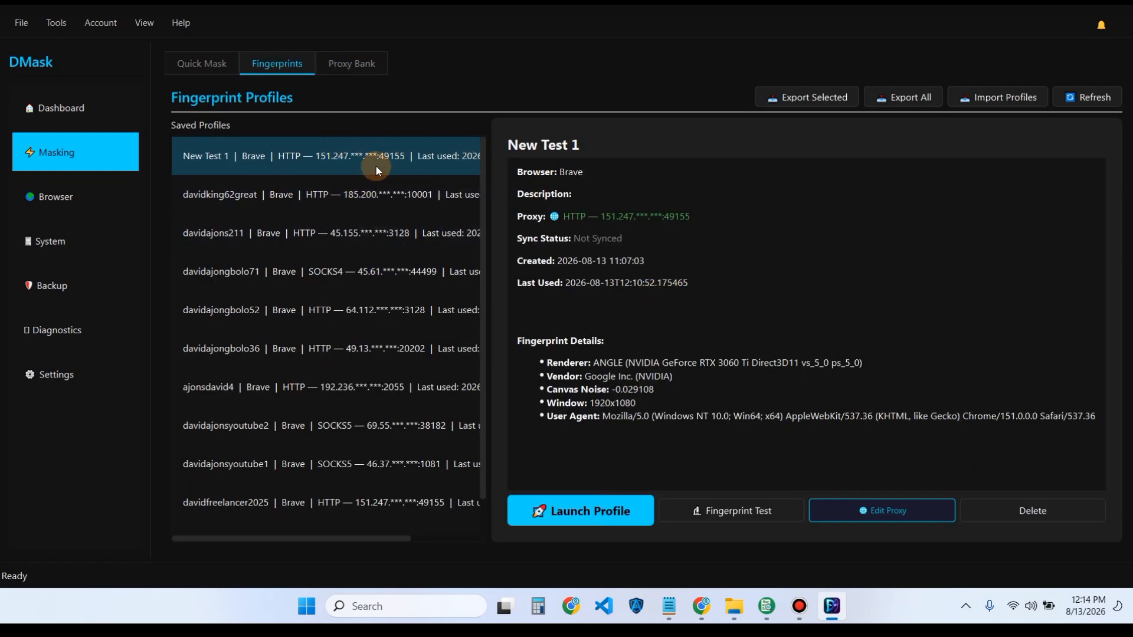
- Test the second profile's HTTP proxy 185.200.188.234:10001, confirming a working Russian Federation exit
left_click(380, 196)
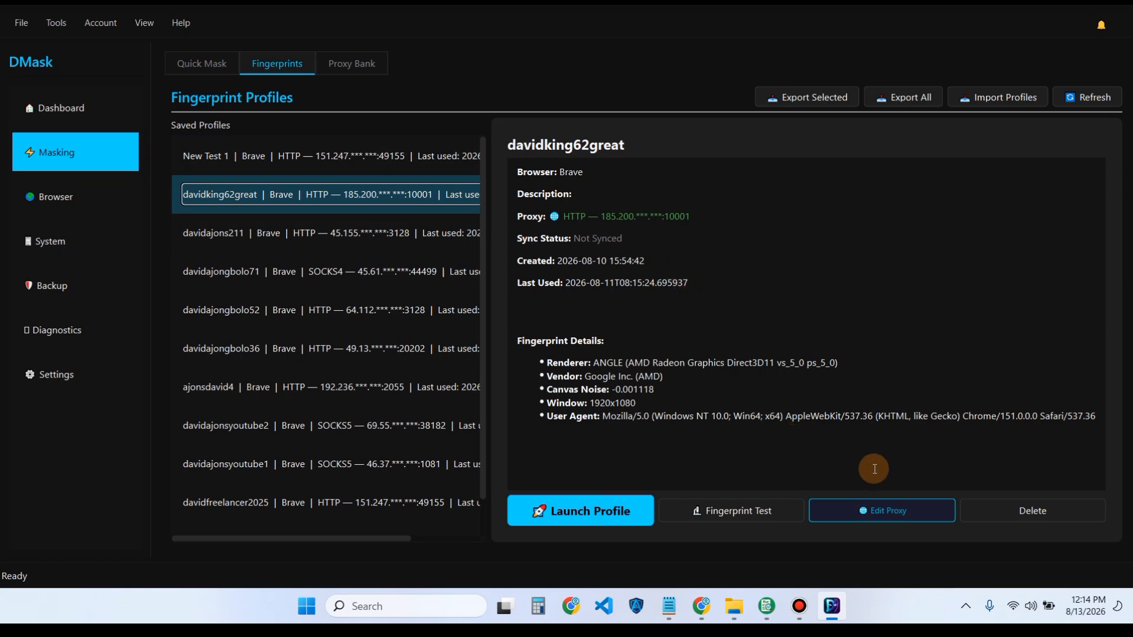
left_click(901, 516)
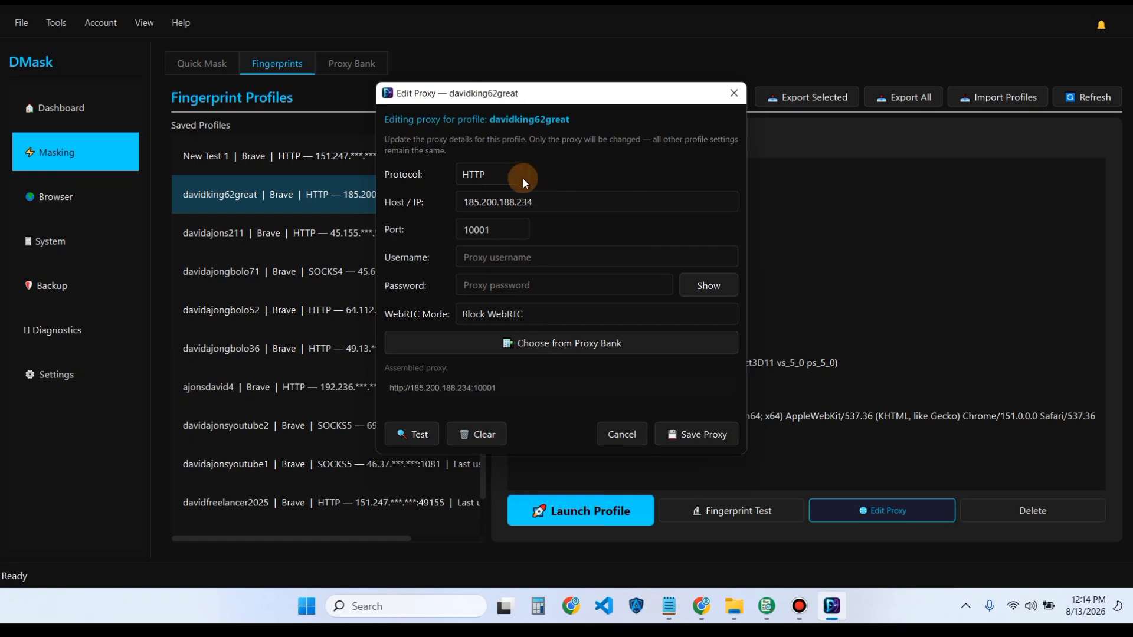
left_click(419, 437)
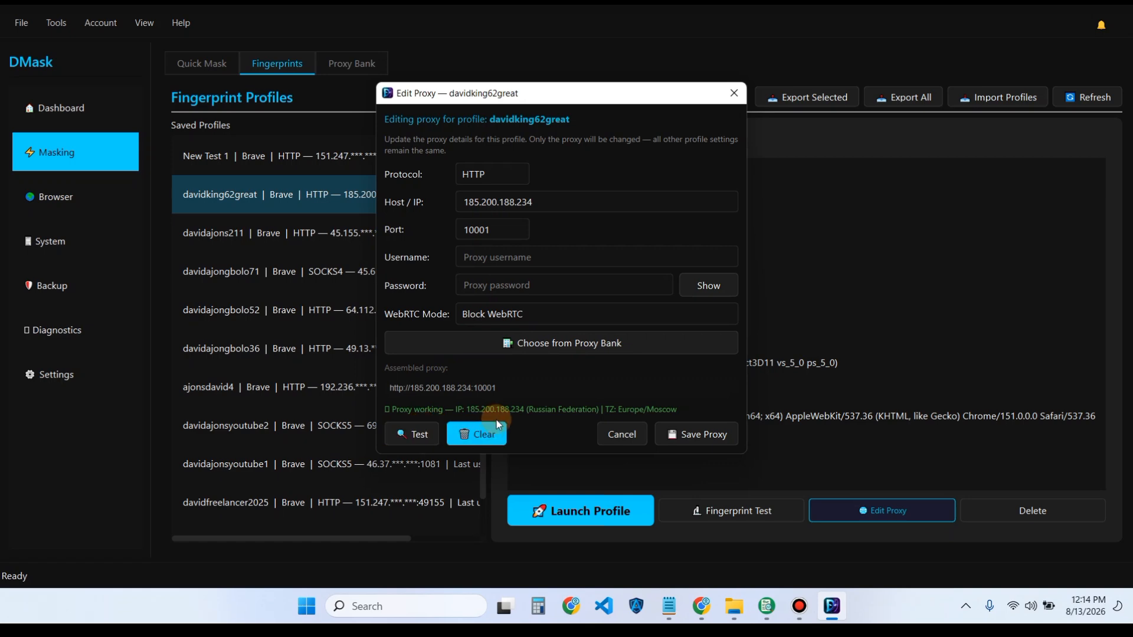
- Open the proxy bank chooser and inspect the US proxies 69.55.49.177, 151.247.127.155 and 64.112.184.210
left_click(508, 346)
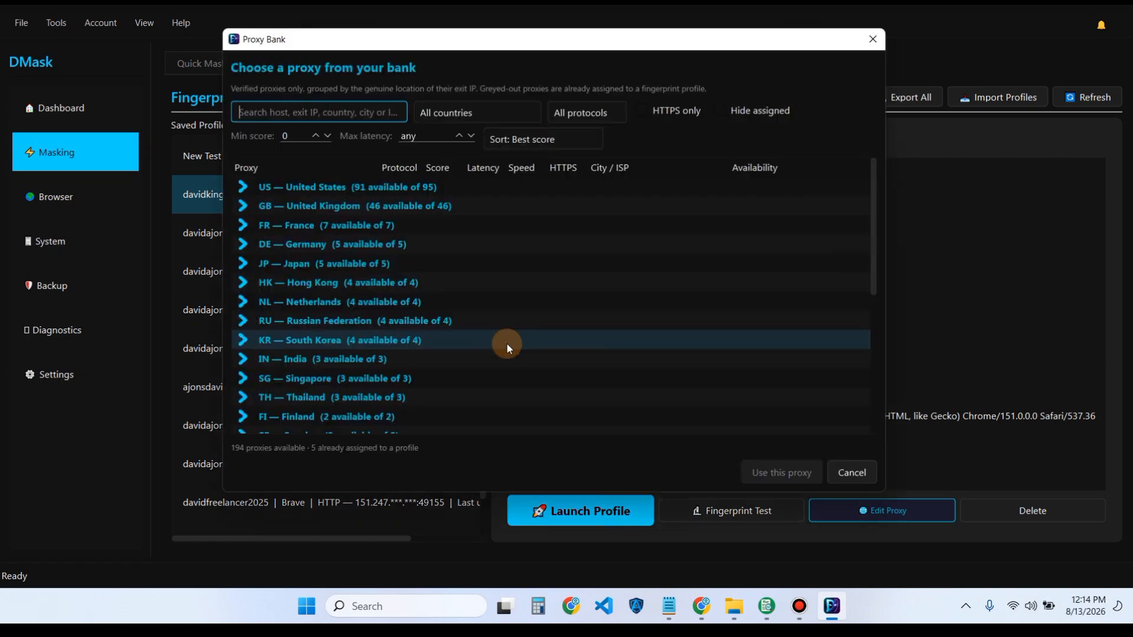
left_click(240, 188)
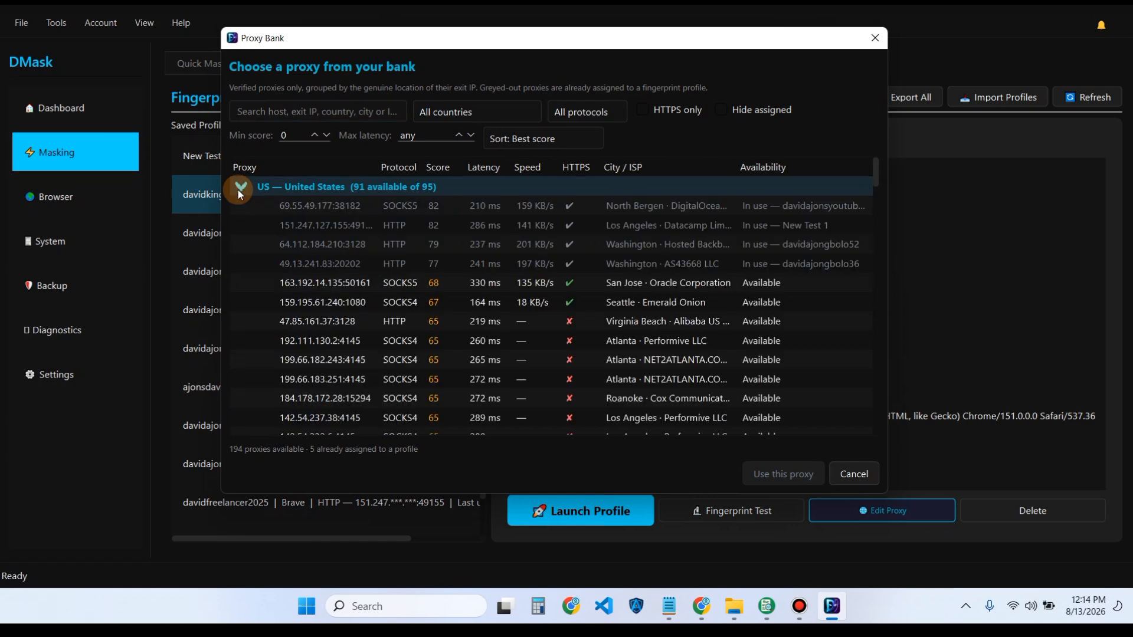
left_click(396, 201)
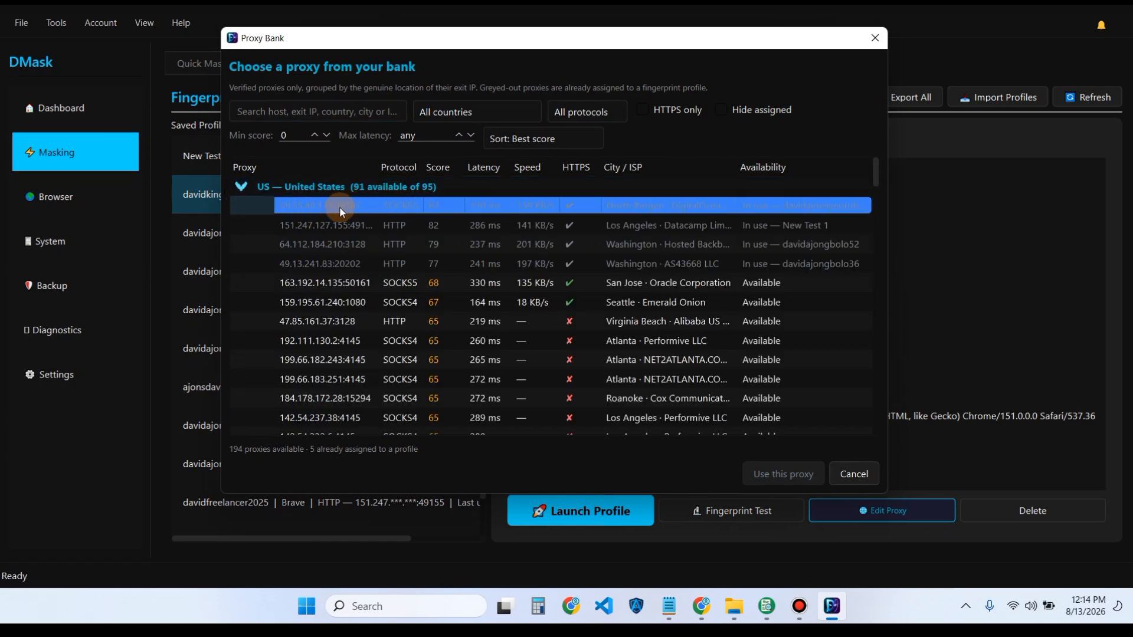
left_click(692, 233)
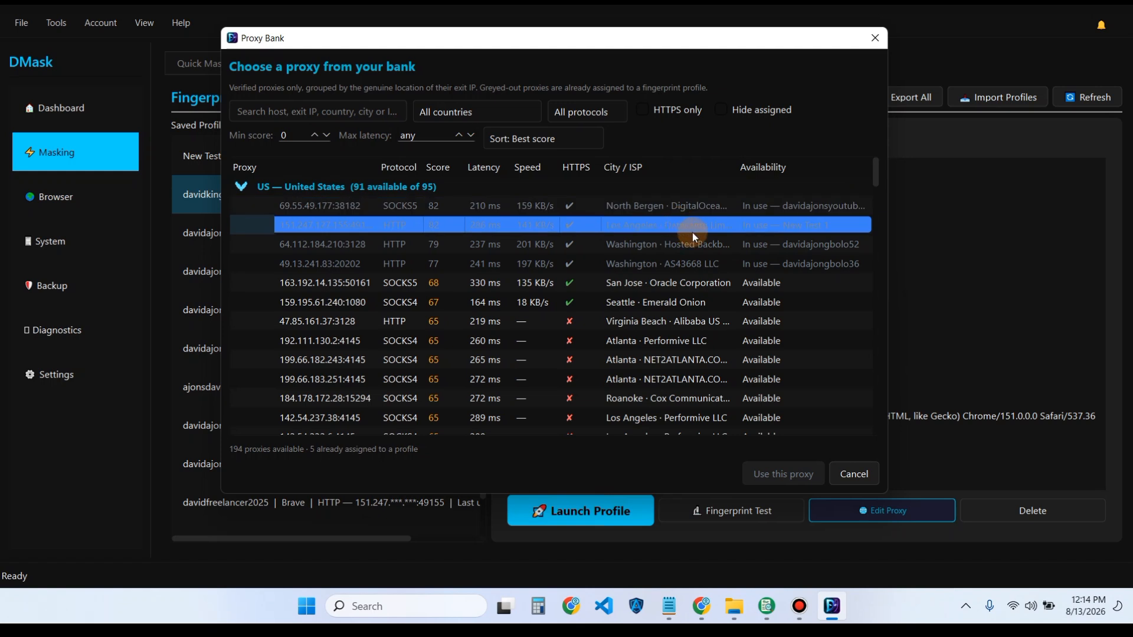
left_click(728, 246)
left_click(703, 225)
left_click(736, 207)
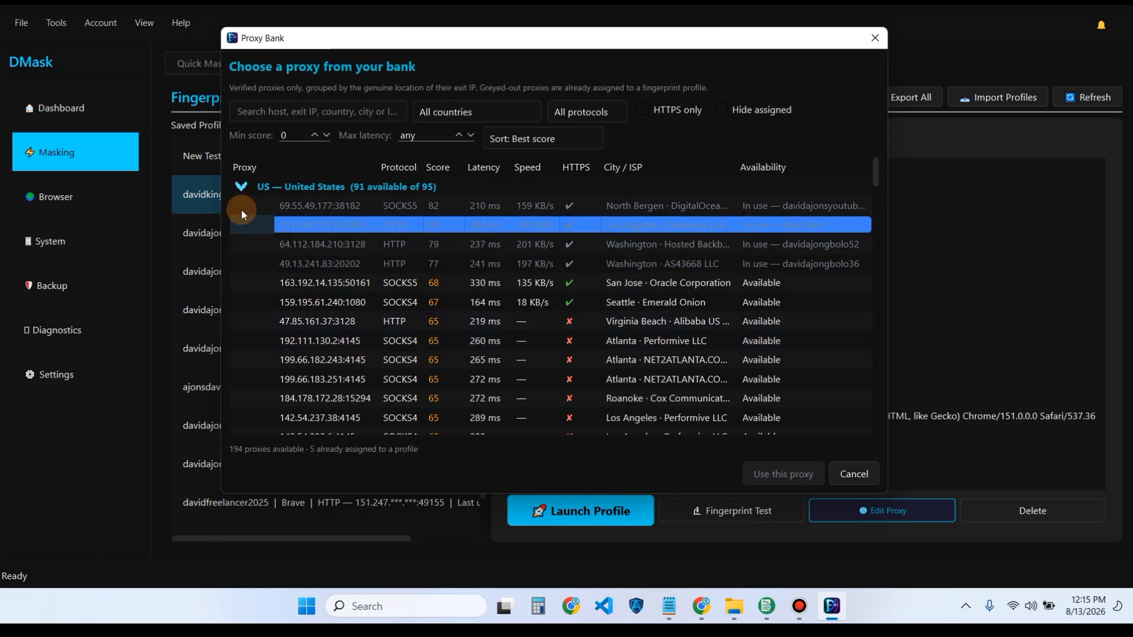
- Look over the United Kingdom and France proxy groups, then close the chooser without applying a proxy
left_click(240, 187)
left_click(244, 206)
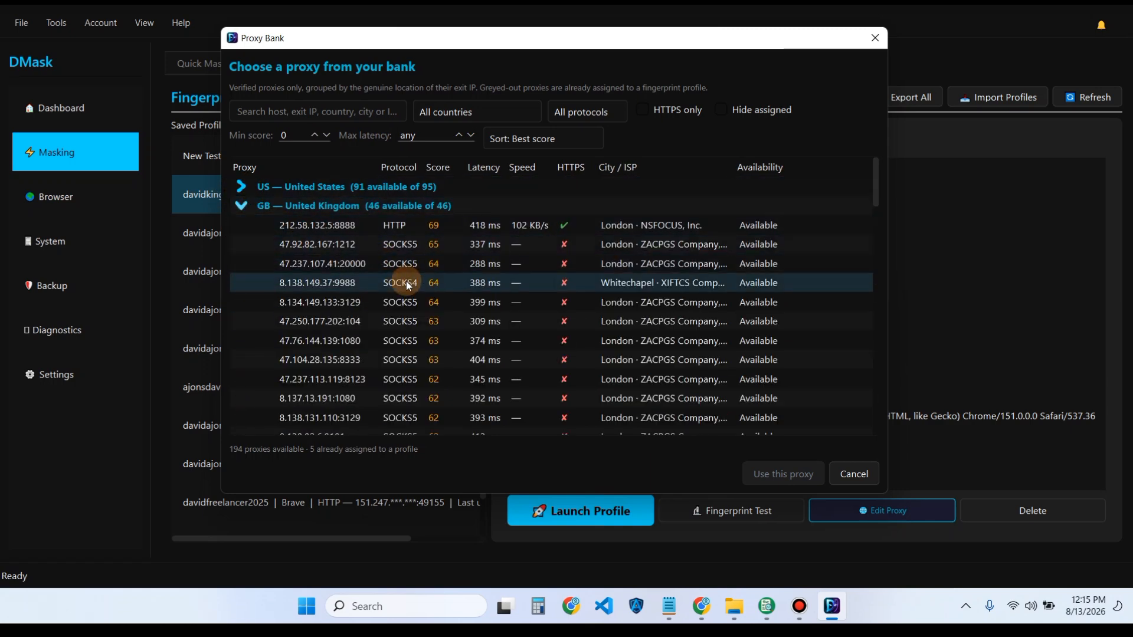
scroll(411, 287, "down", 3)
scroll(348, 268, "up", 3)
left_click(242, 205)
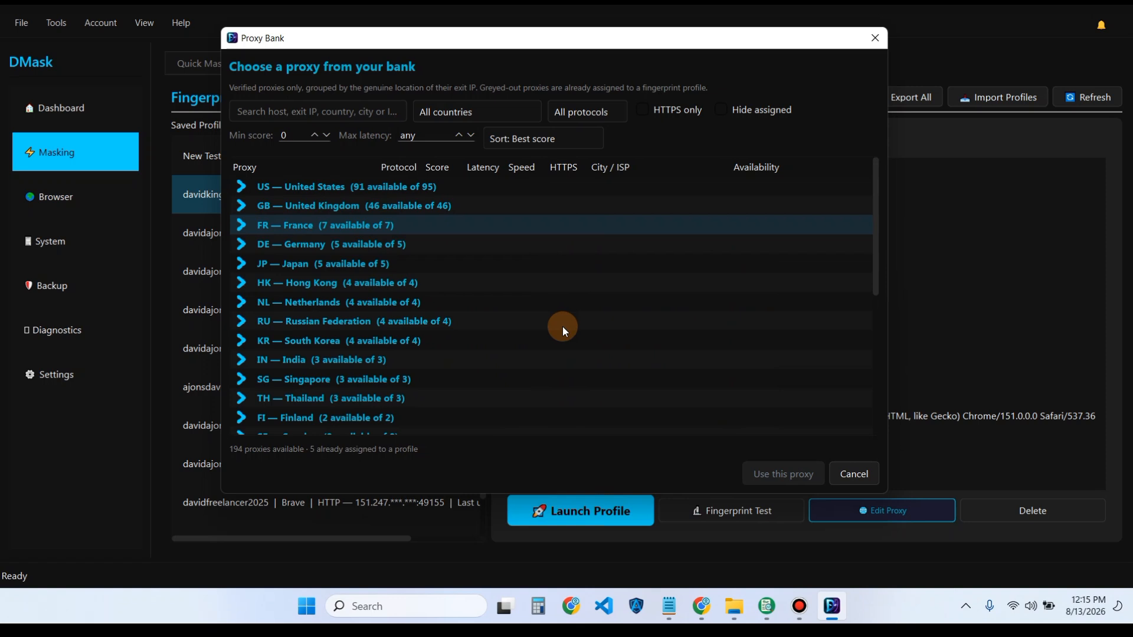
key("Right")
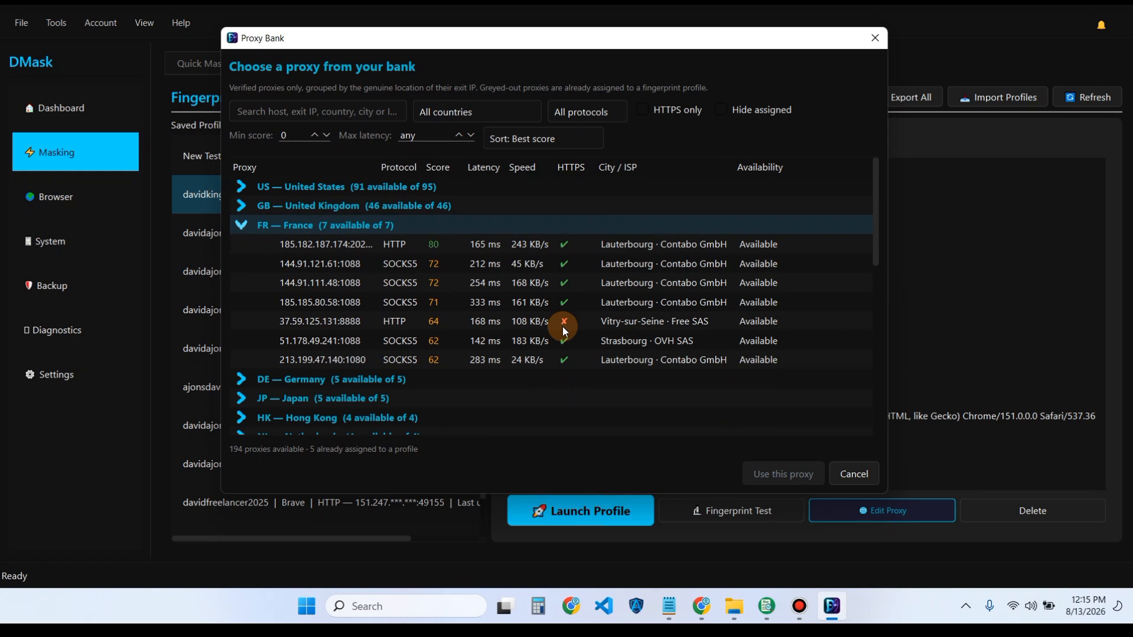
key("Escape")
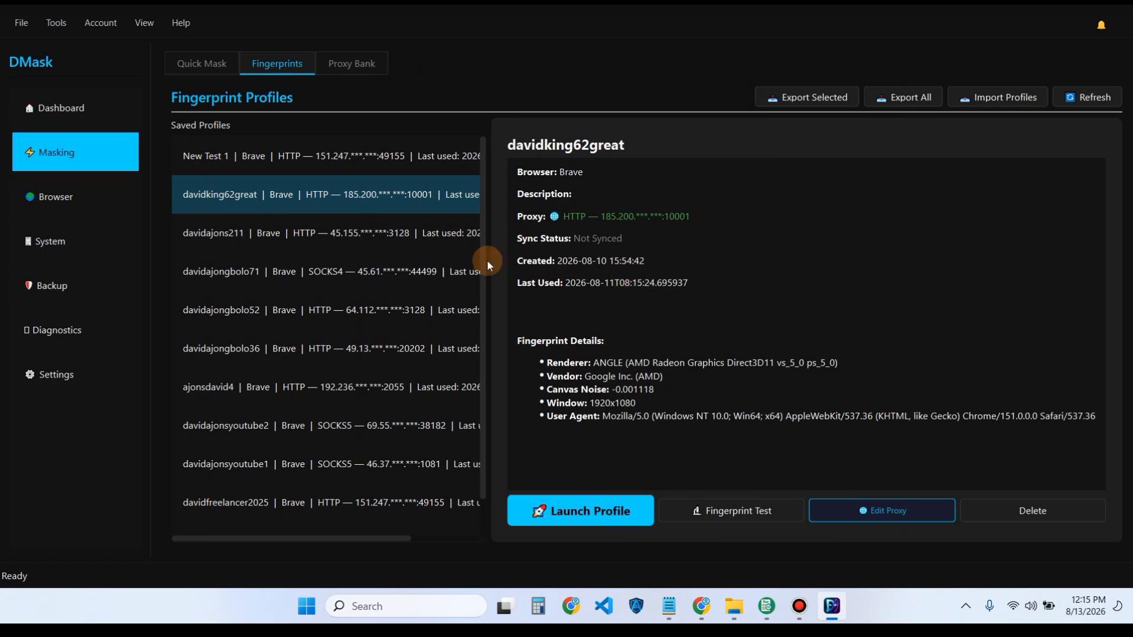
- Cycle through the Quick Mask, Proxy Bank and Fingerprints tabs, ending on Quick Mask
left_click(187, 61)
left_click(341, 67)
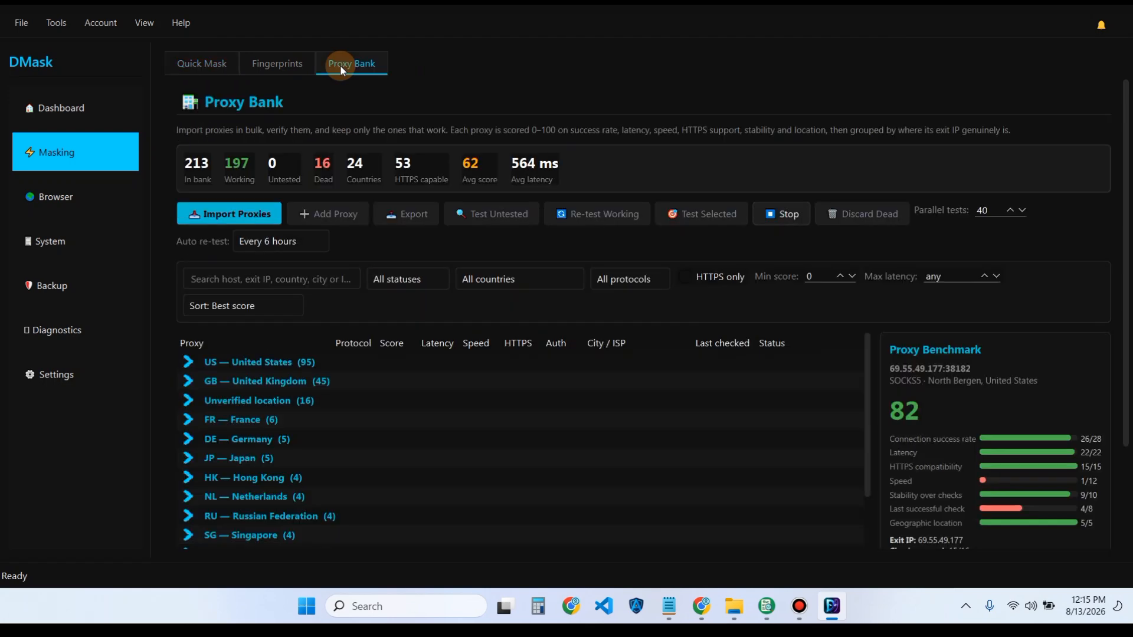
left_click(293, 67)
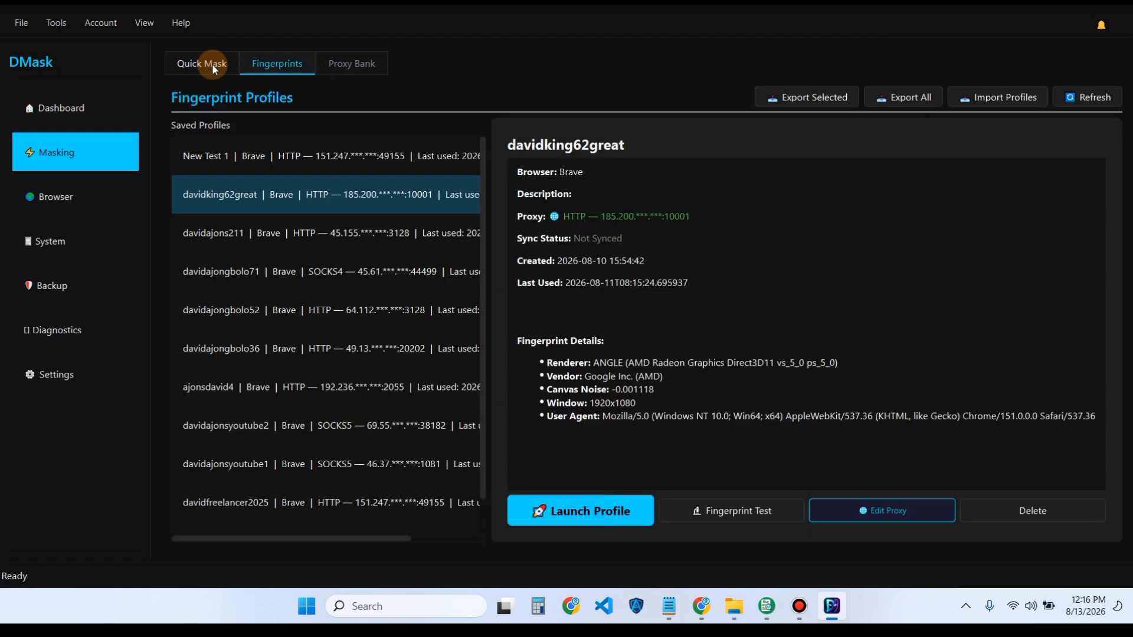
left_click(213, 64)
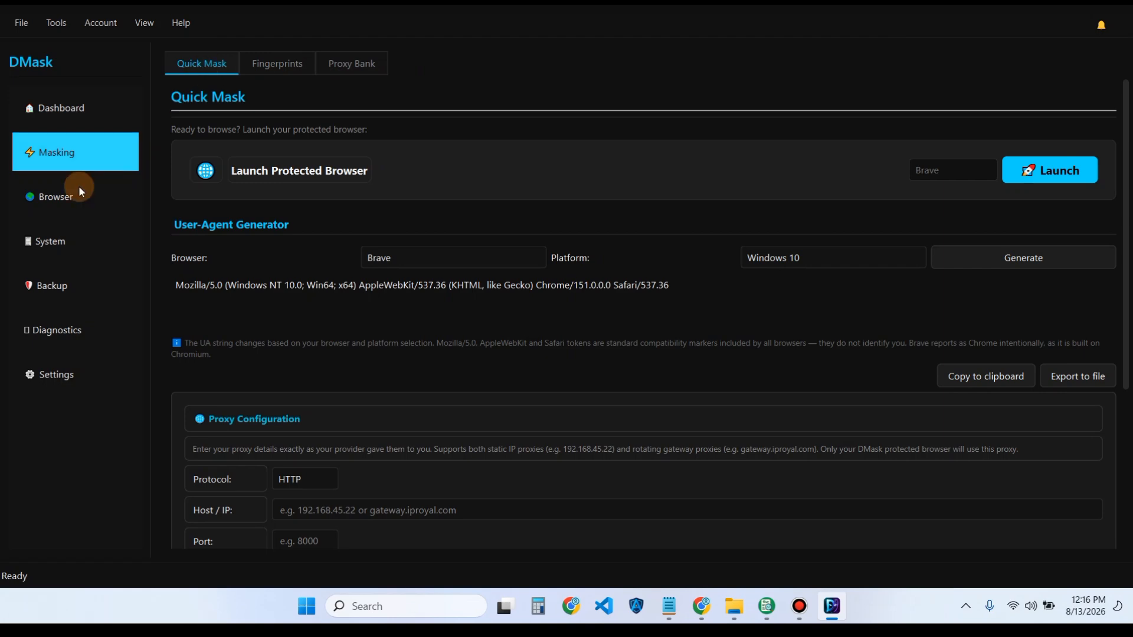
- Review the Browser, System and Backup pages, then return to Masking's Quick Mask page
left_click(70, 203)
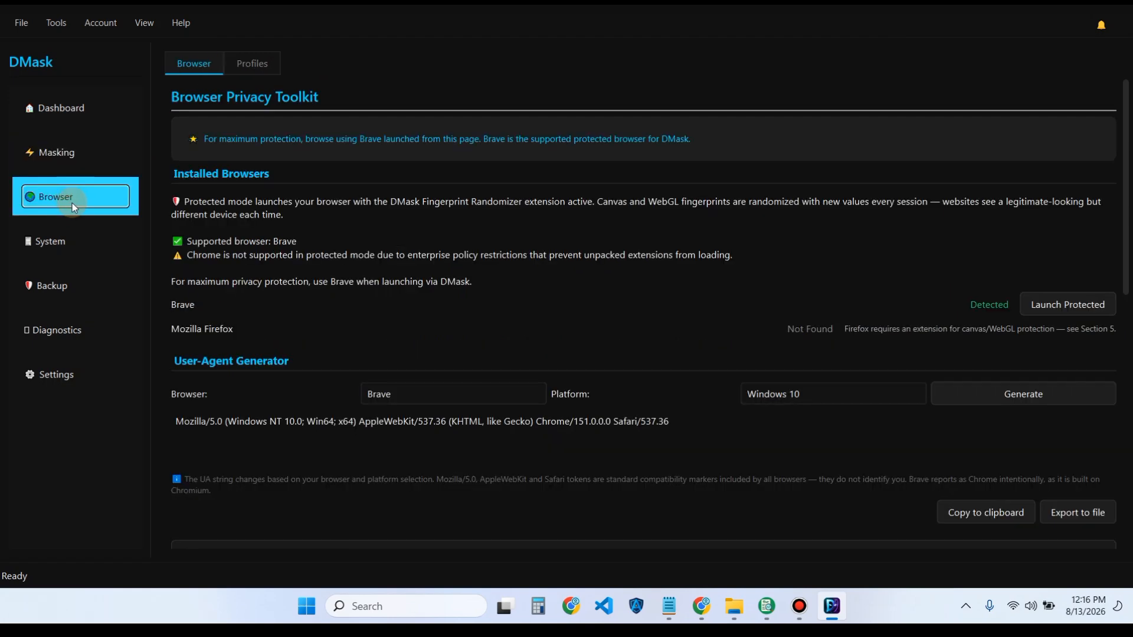
left_click(58, 254)
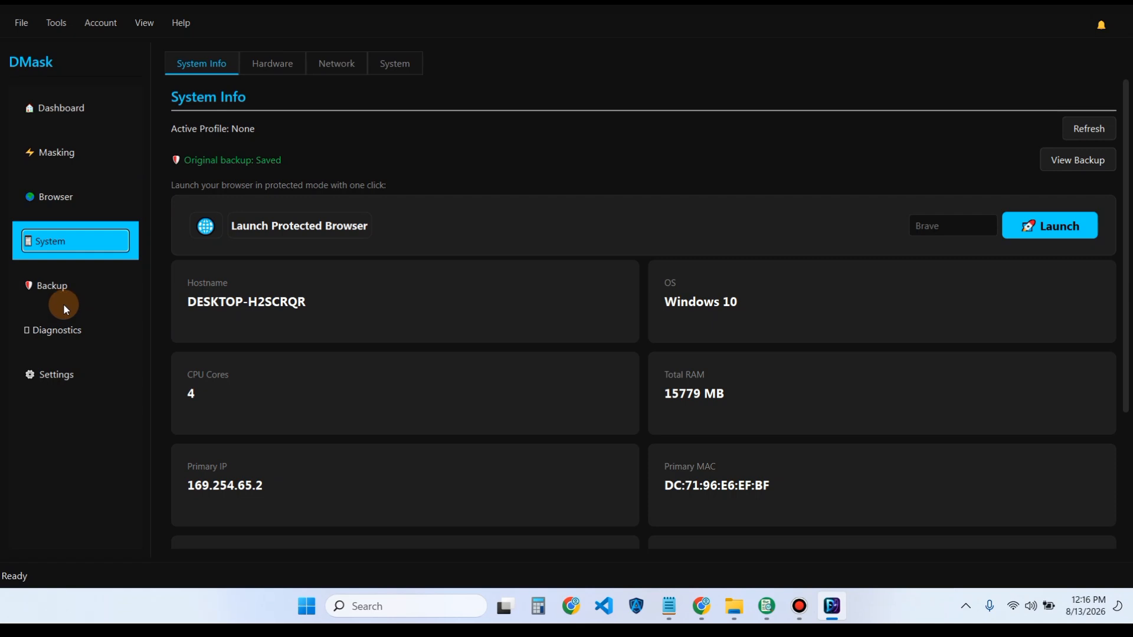
left_click(52, 281)
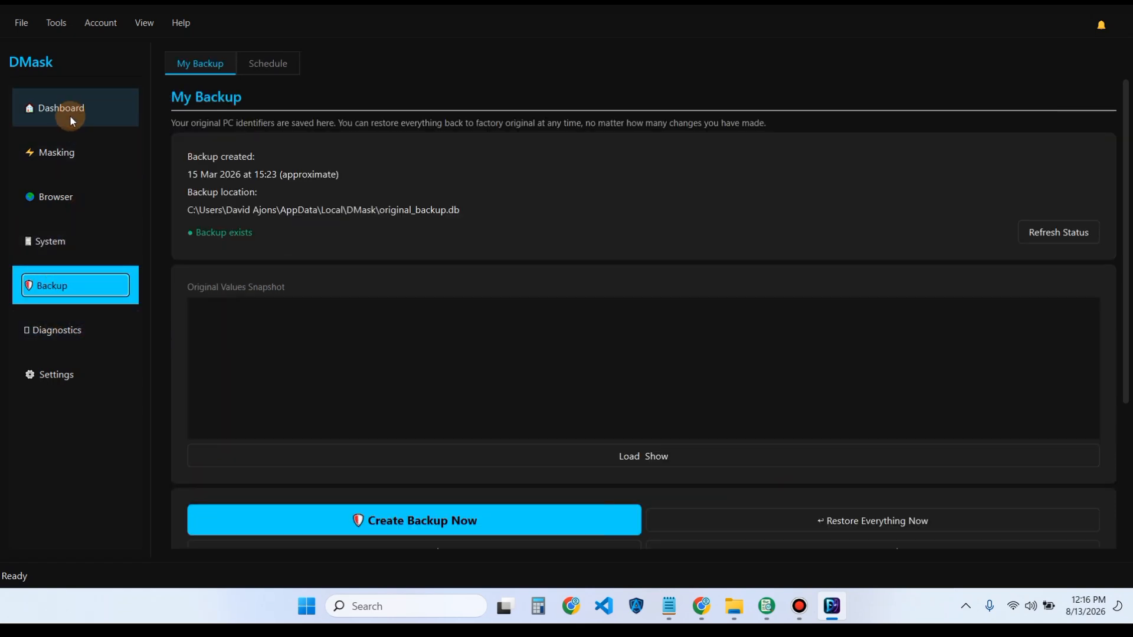
left_click(65, 149)
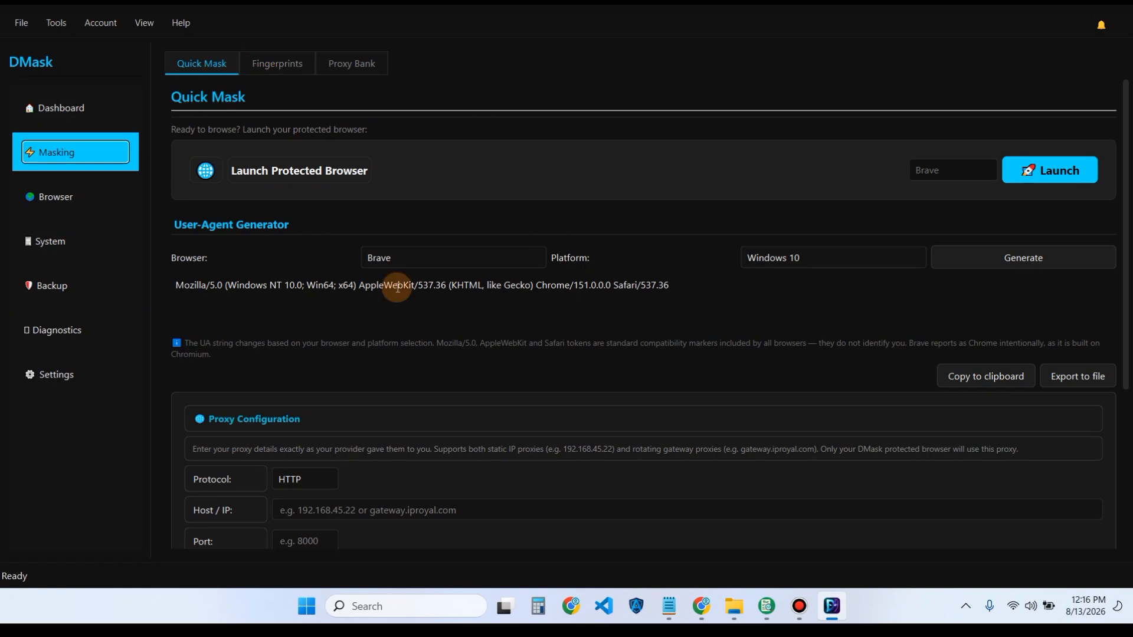